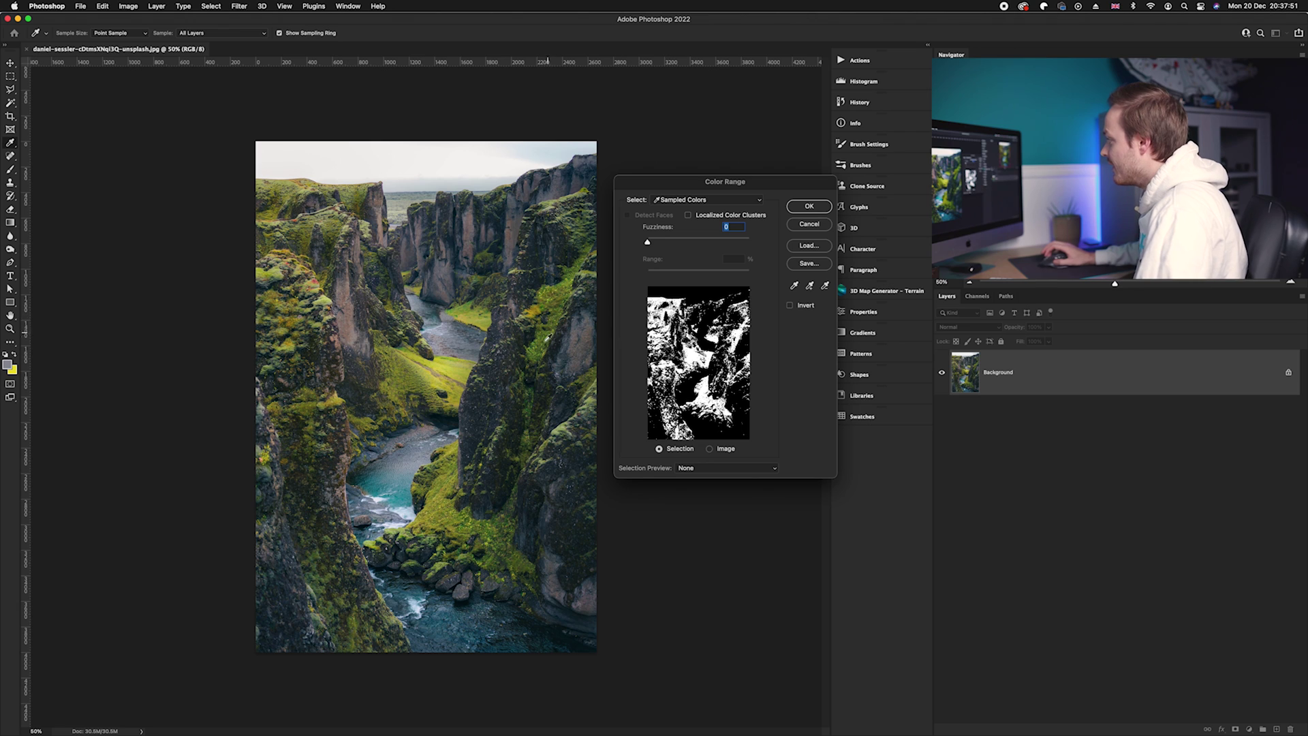
Sample a moss green from the grassy slope as the base Color Range colour
key("alt")
scroll(455, 376, "up", 3)
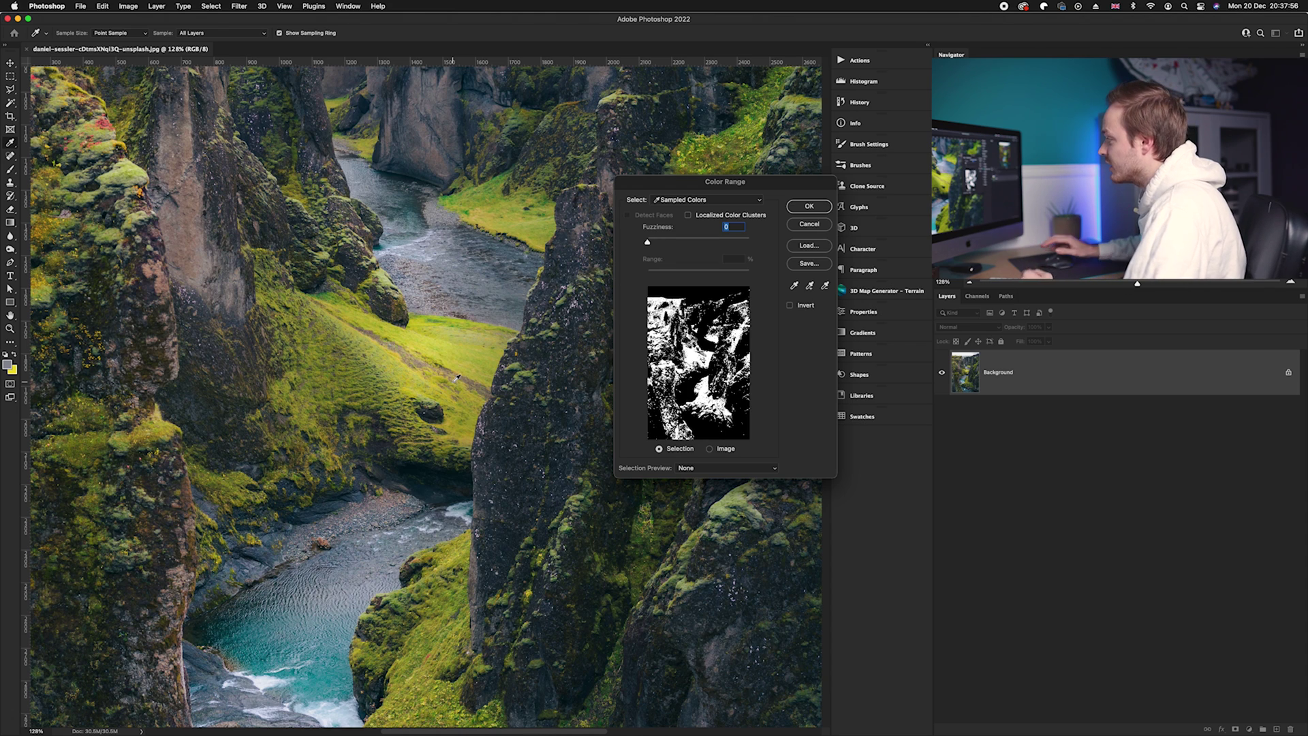
left_click(465, 350)
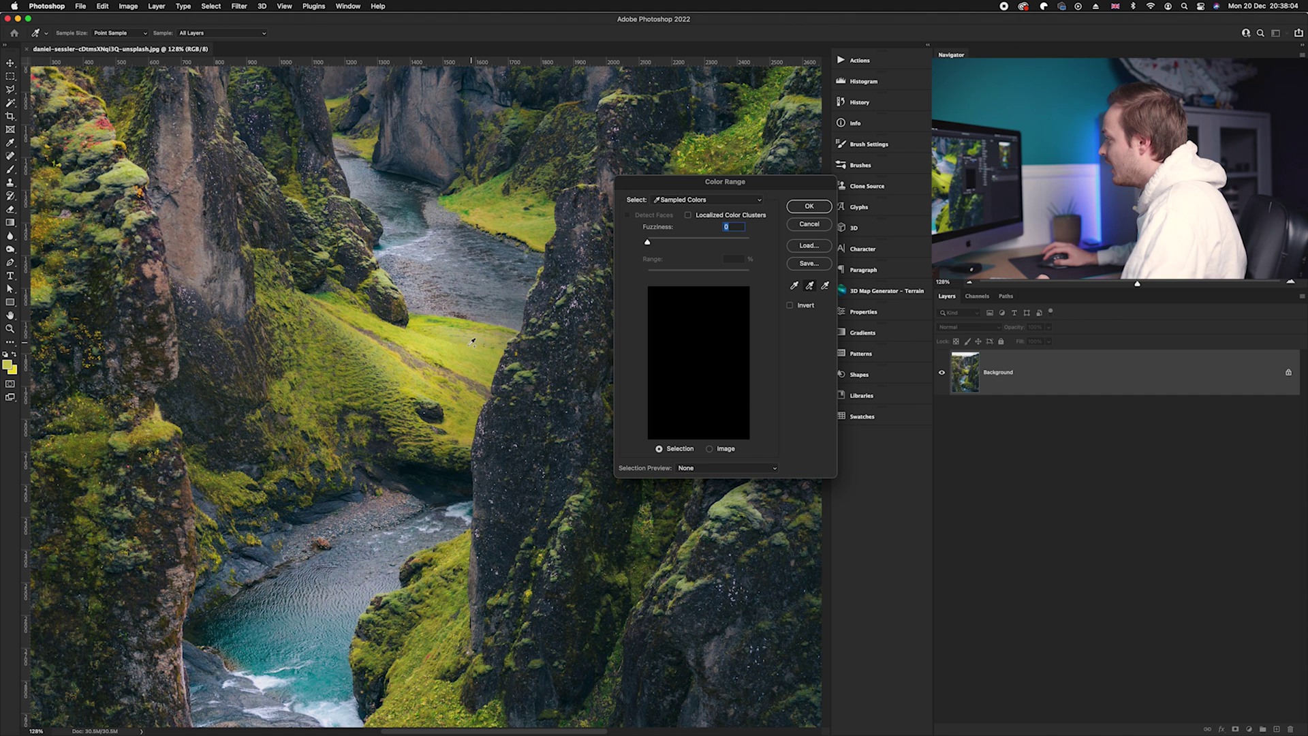
left_click(450, 348)
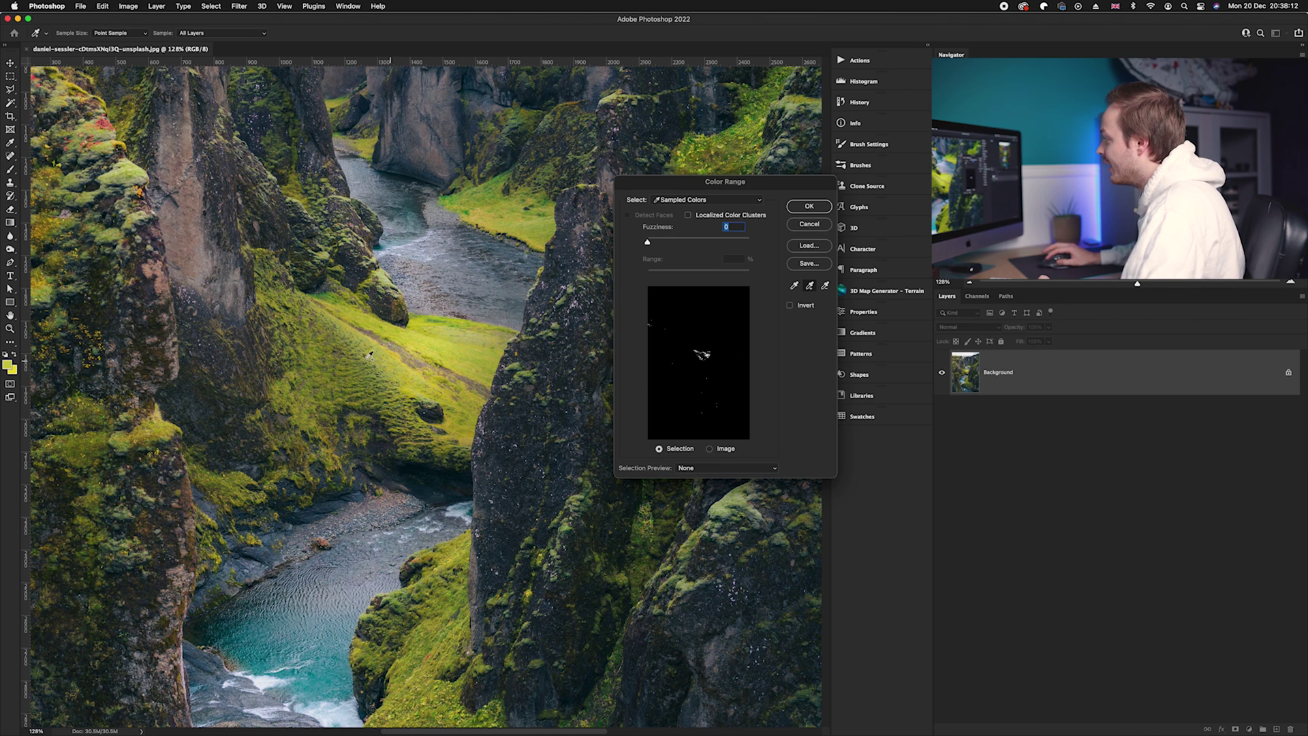
left_click(379, 365)
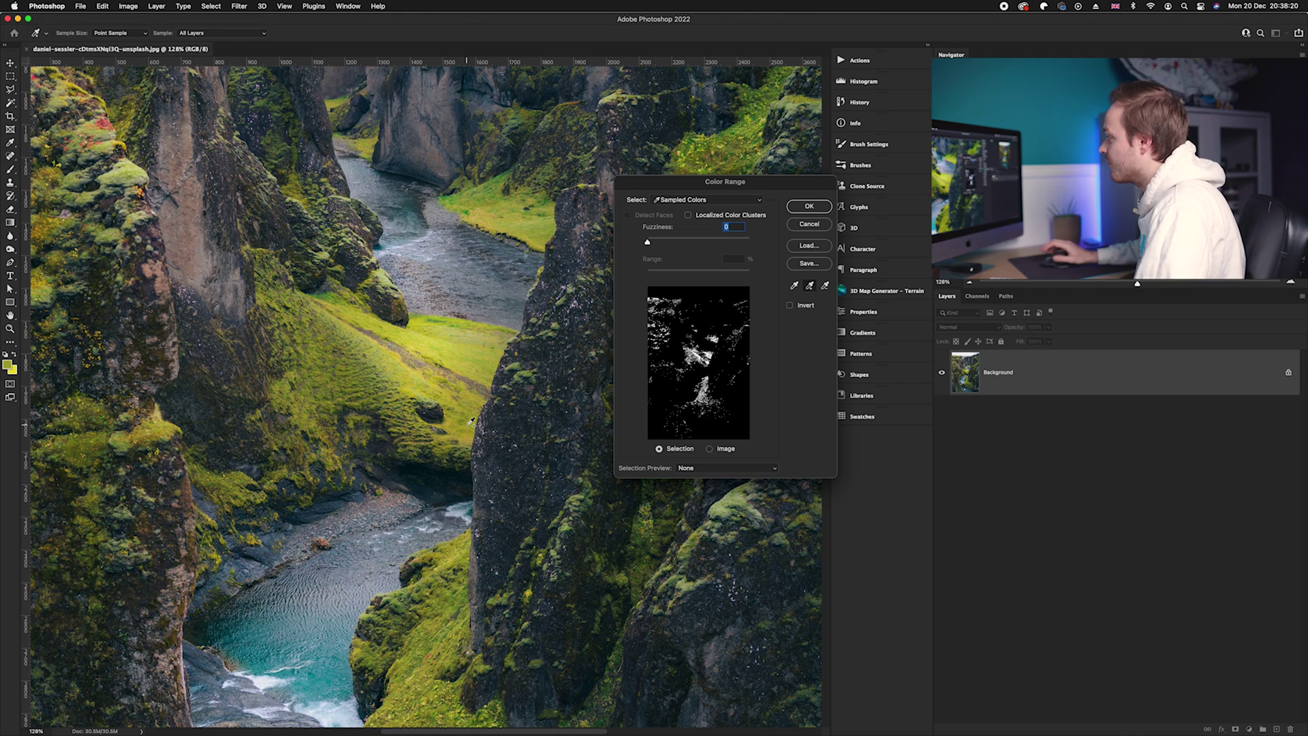
scroll(461, 389, "down", 3)
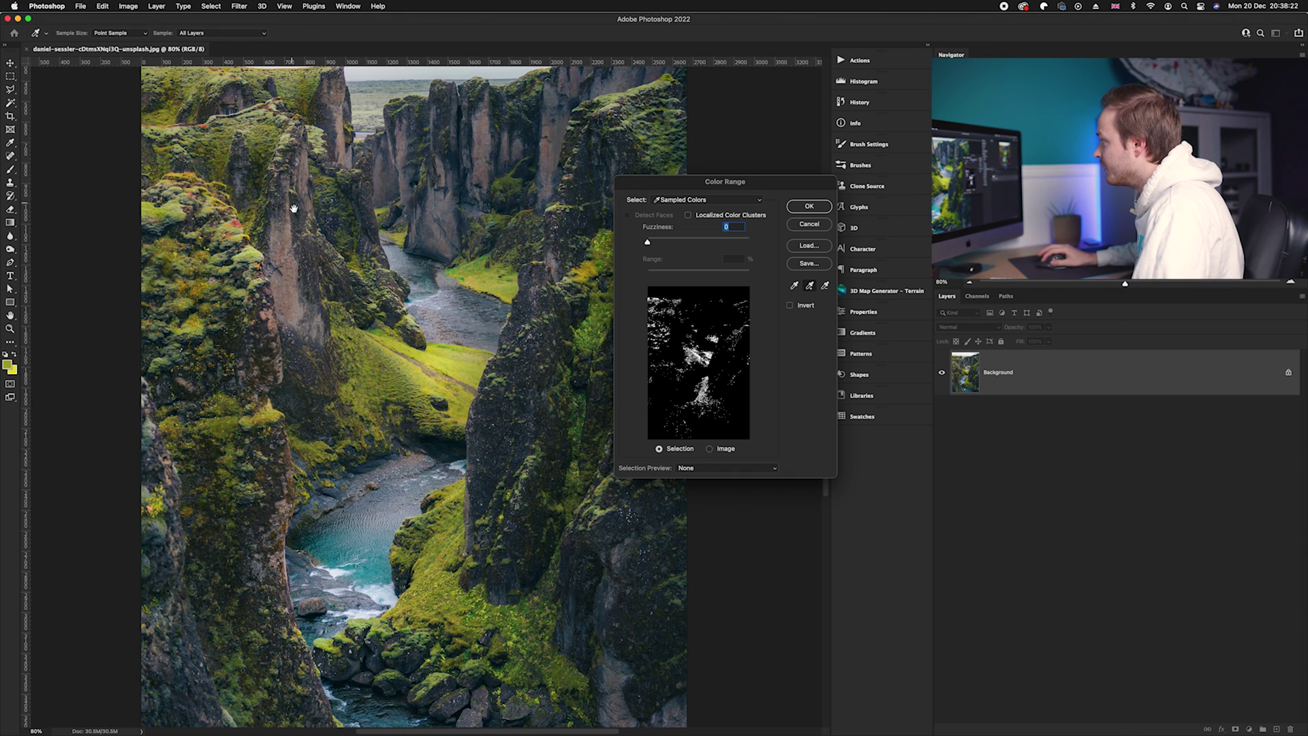
scroll(293, 208, "up", 2)
Add the mossy cliff tones and green riverbank tones to the colour range
left_click(316, 152)
left_click(203, 145)
left_click(279, 212)
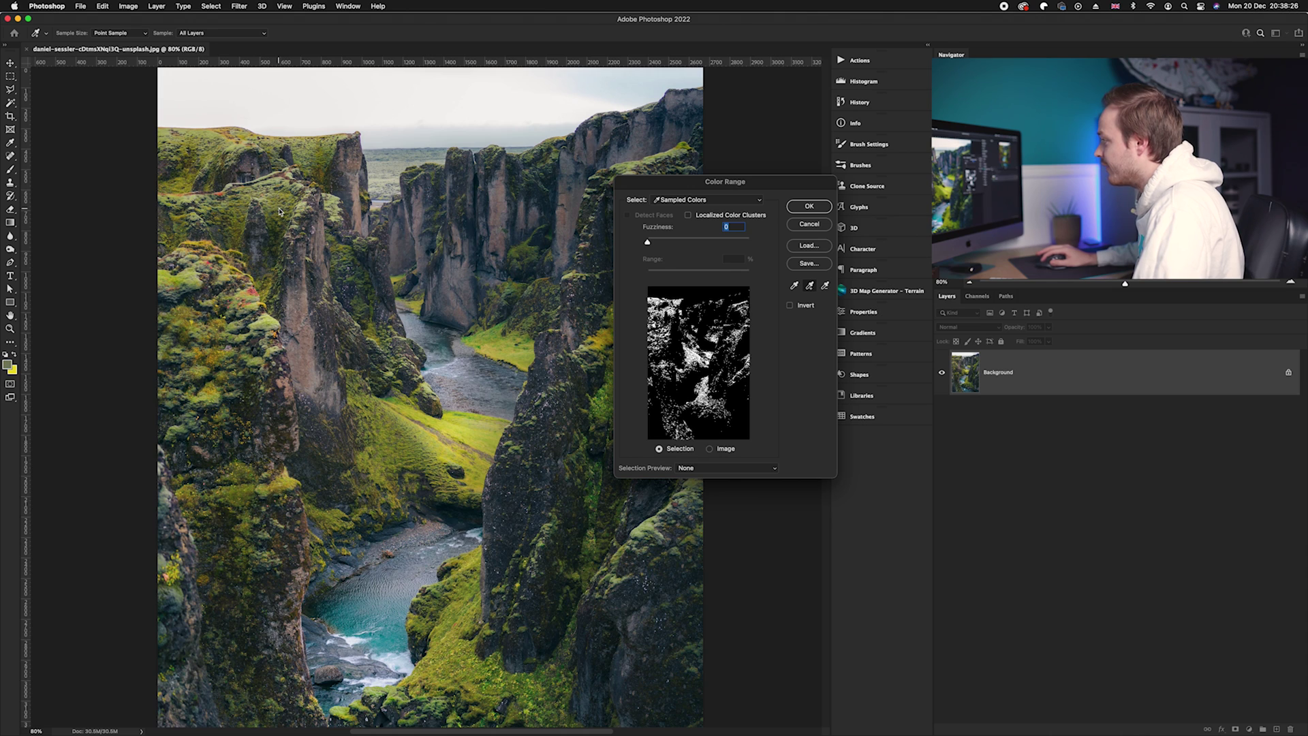
left_click(493, 334)
left_click(502, 328)
left_click(500, 340)
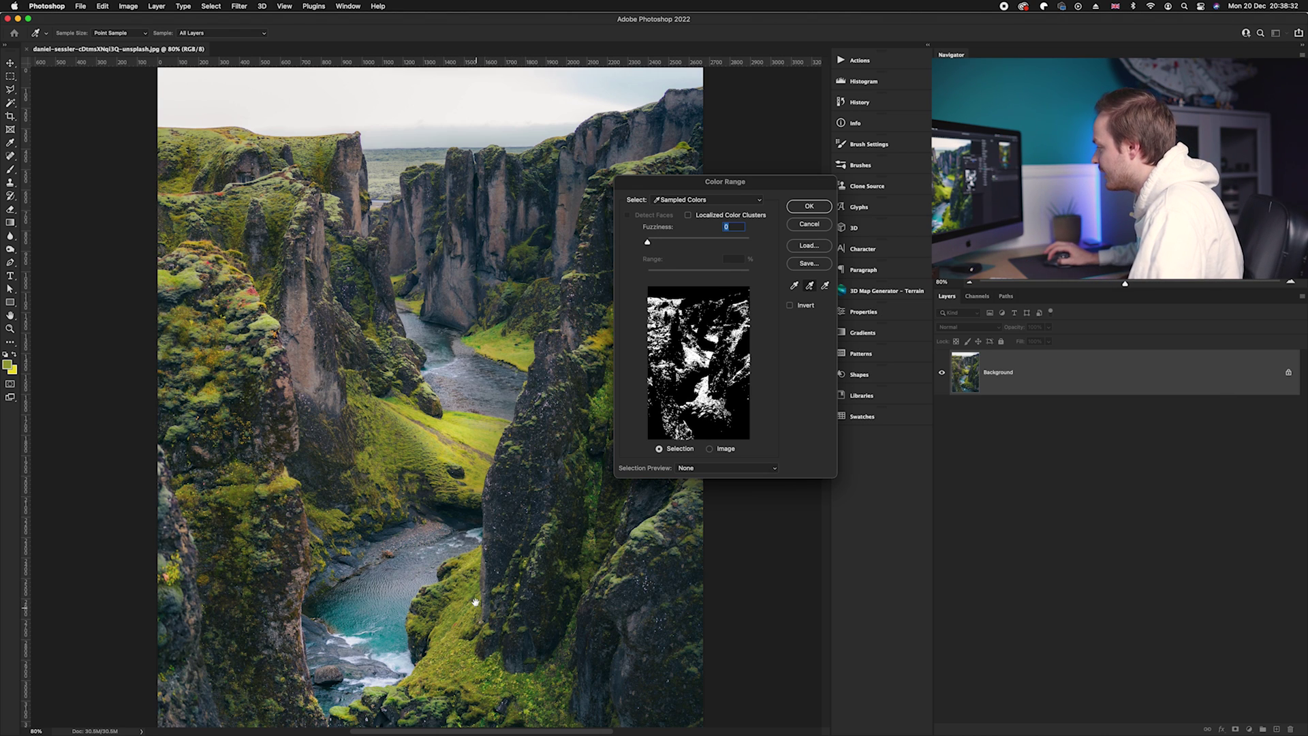
Add the lighter moss on the left cliff to the range, then fit the photo on screen
left_click_drag(475, 602, 446, 459)
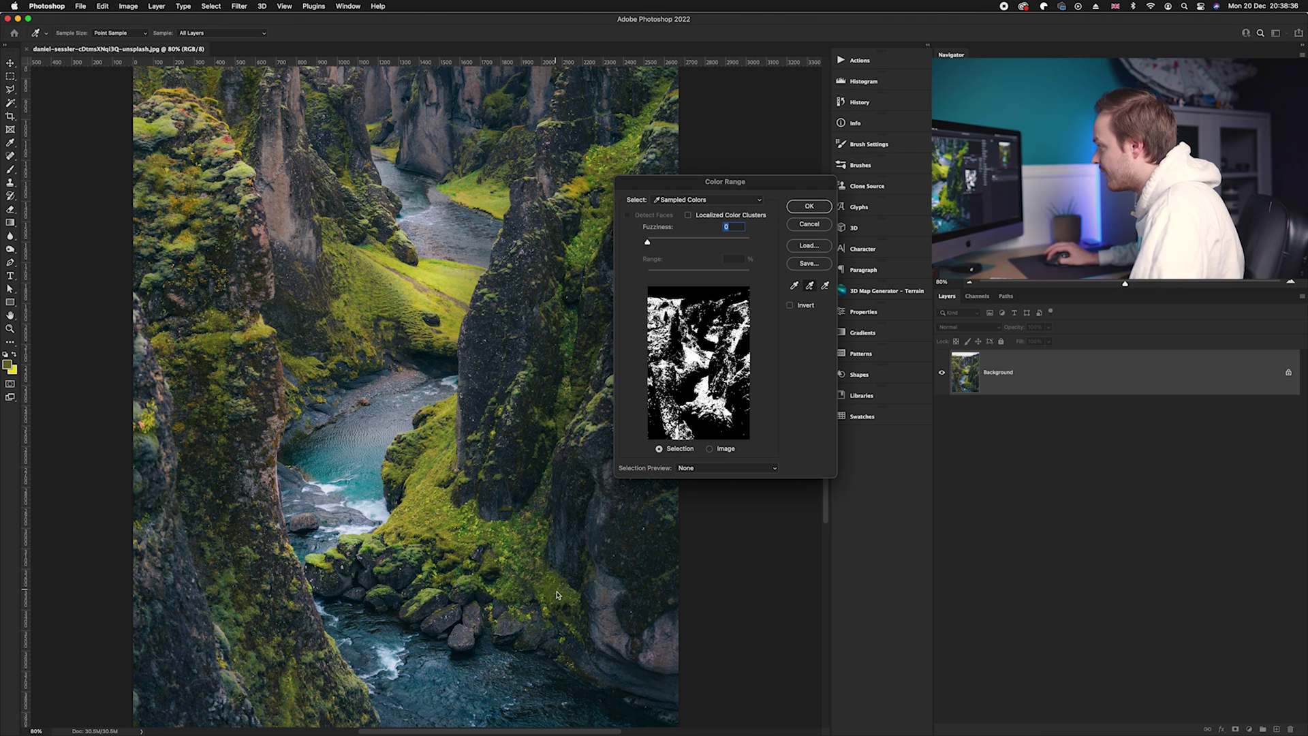
left_click_drag(356, 616, 411, 493)
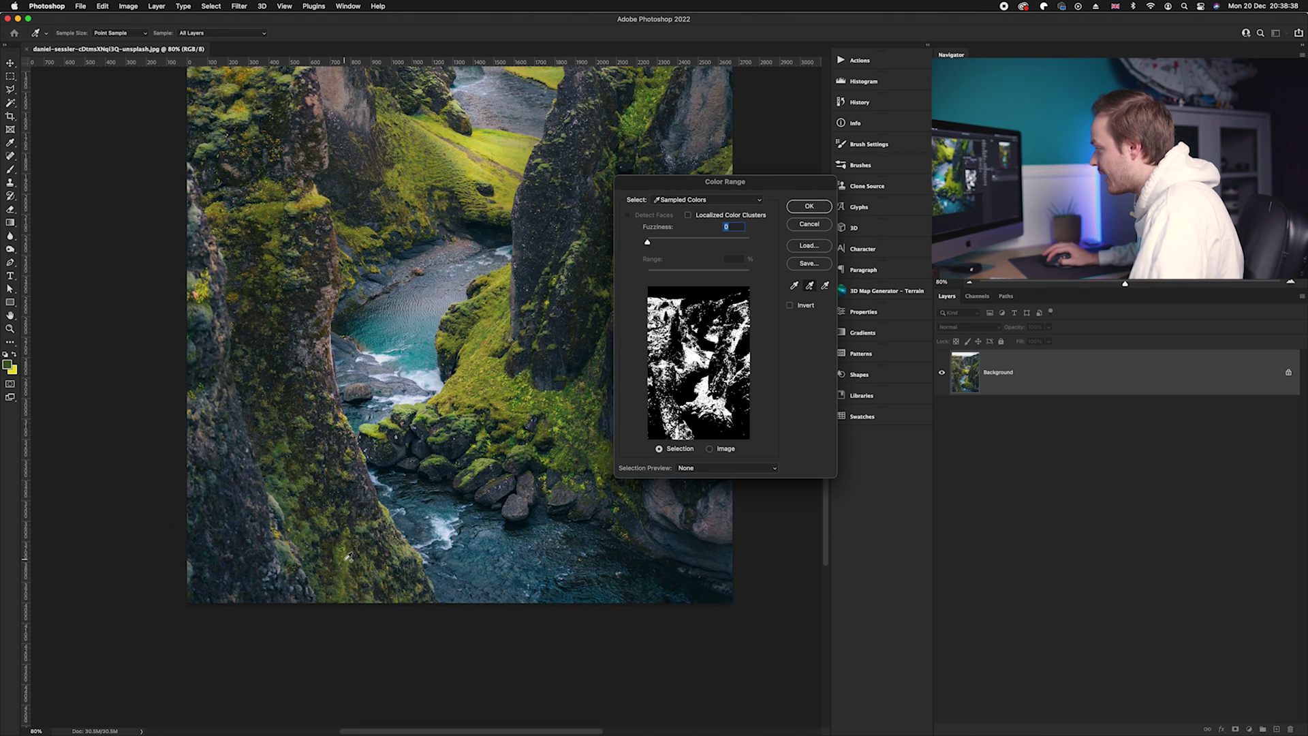
scroll(299, 307, "up", 3)
left_click(383, 252)
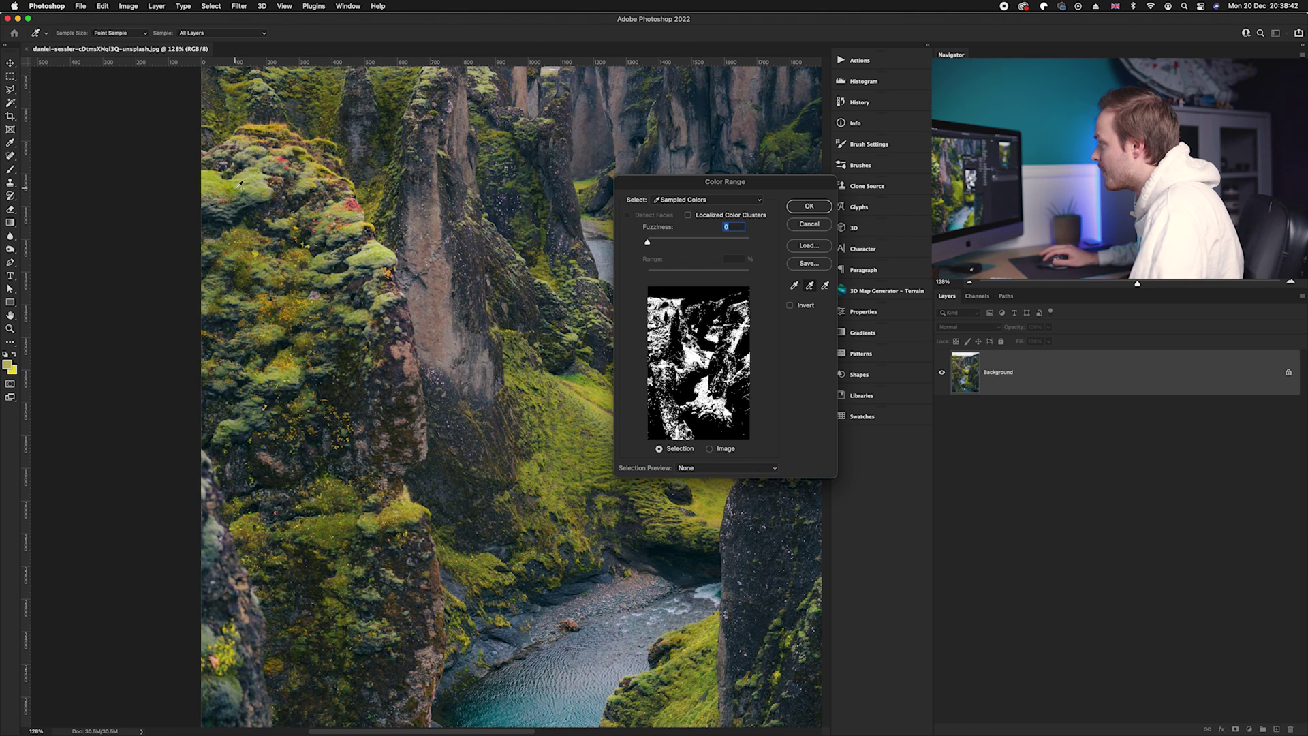
scroll(217, 192, "up", 5)
scroll(216, 192, "right", 2)
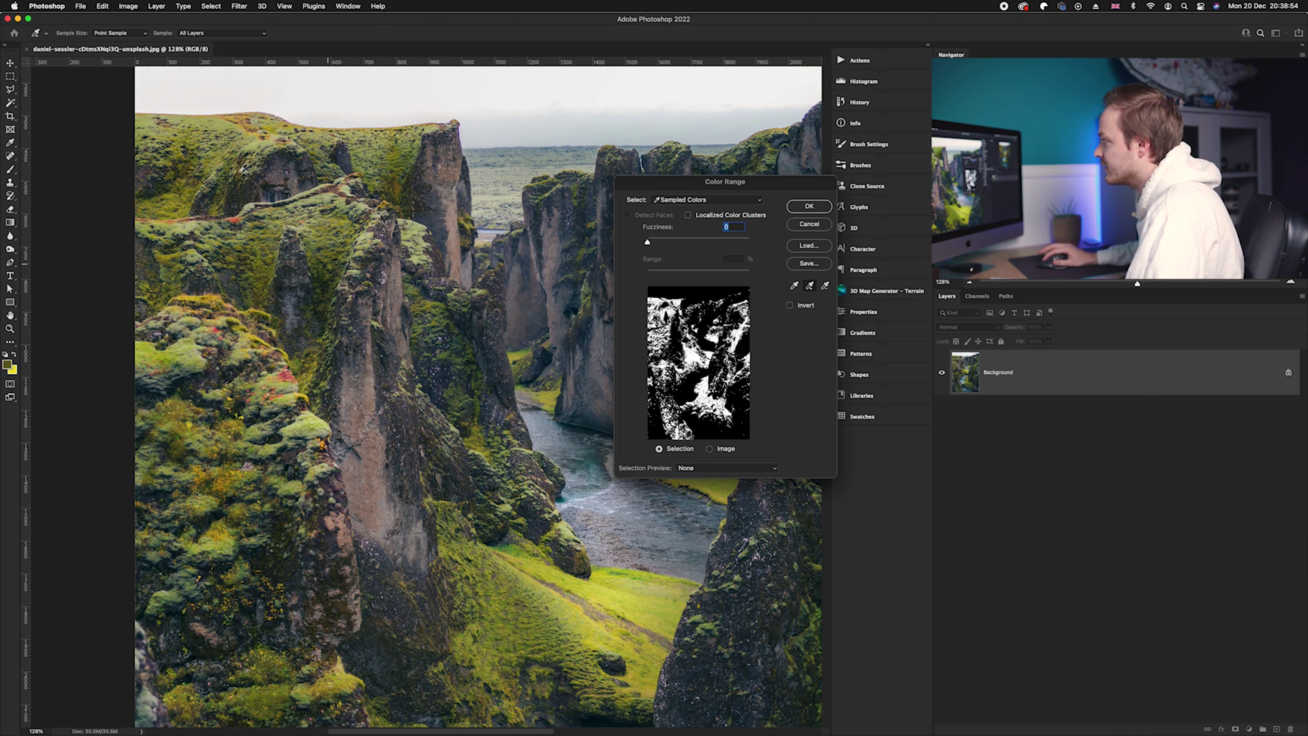
left_click(144, 126)
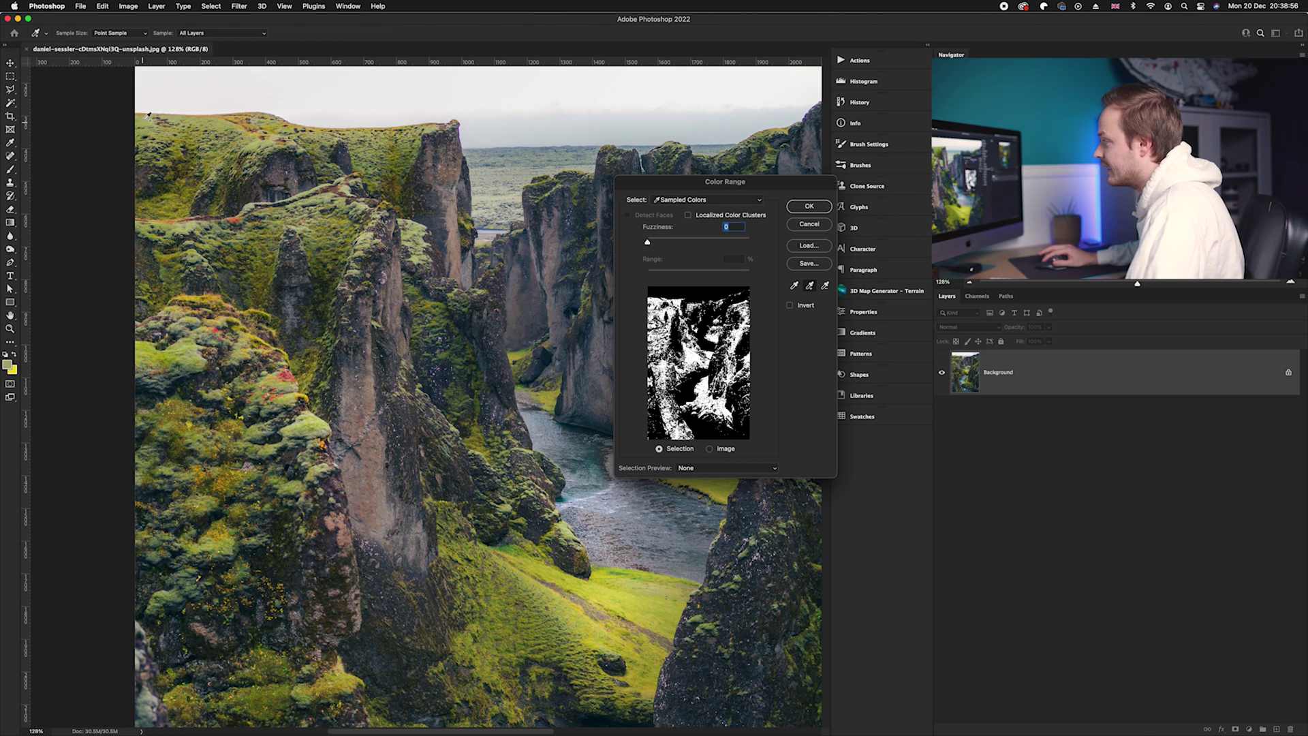
scroll(304, 199, "right", 4)
scroll(373, 231, "right", 4)
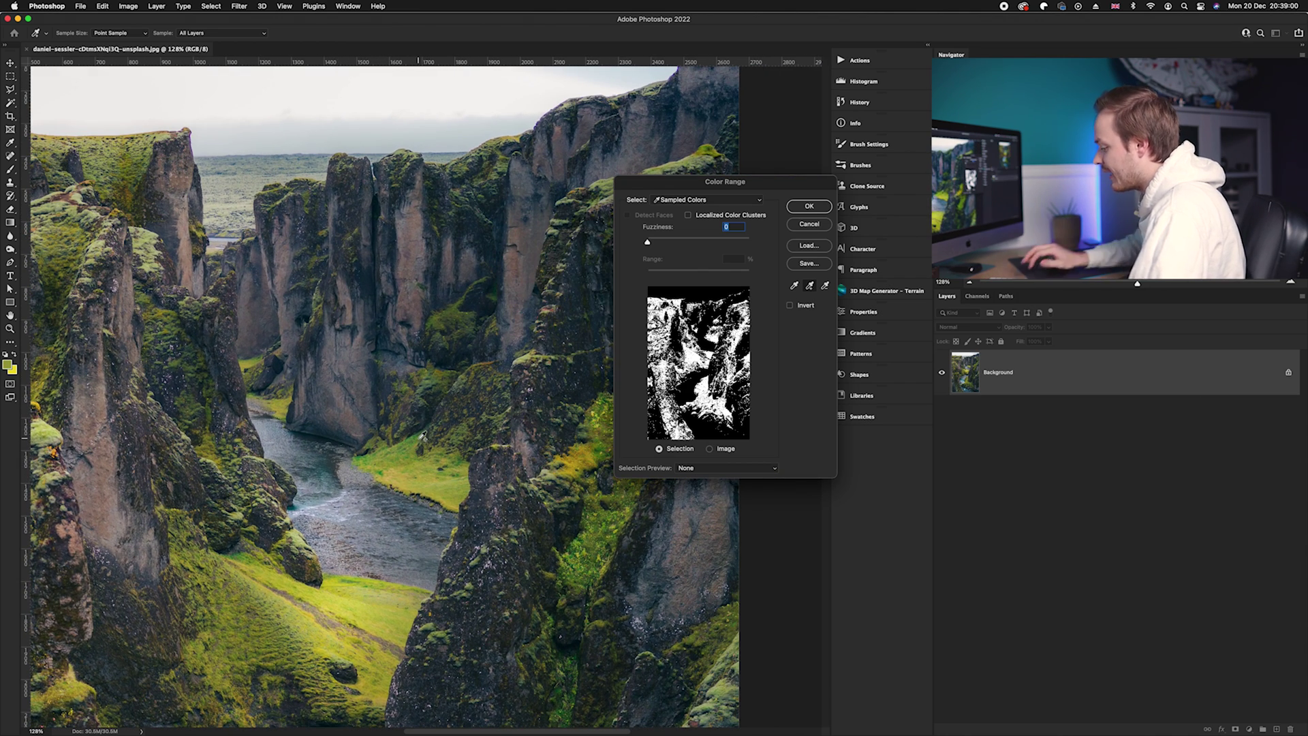
key("super+0")
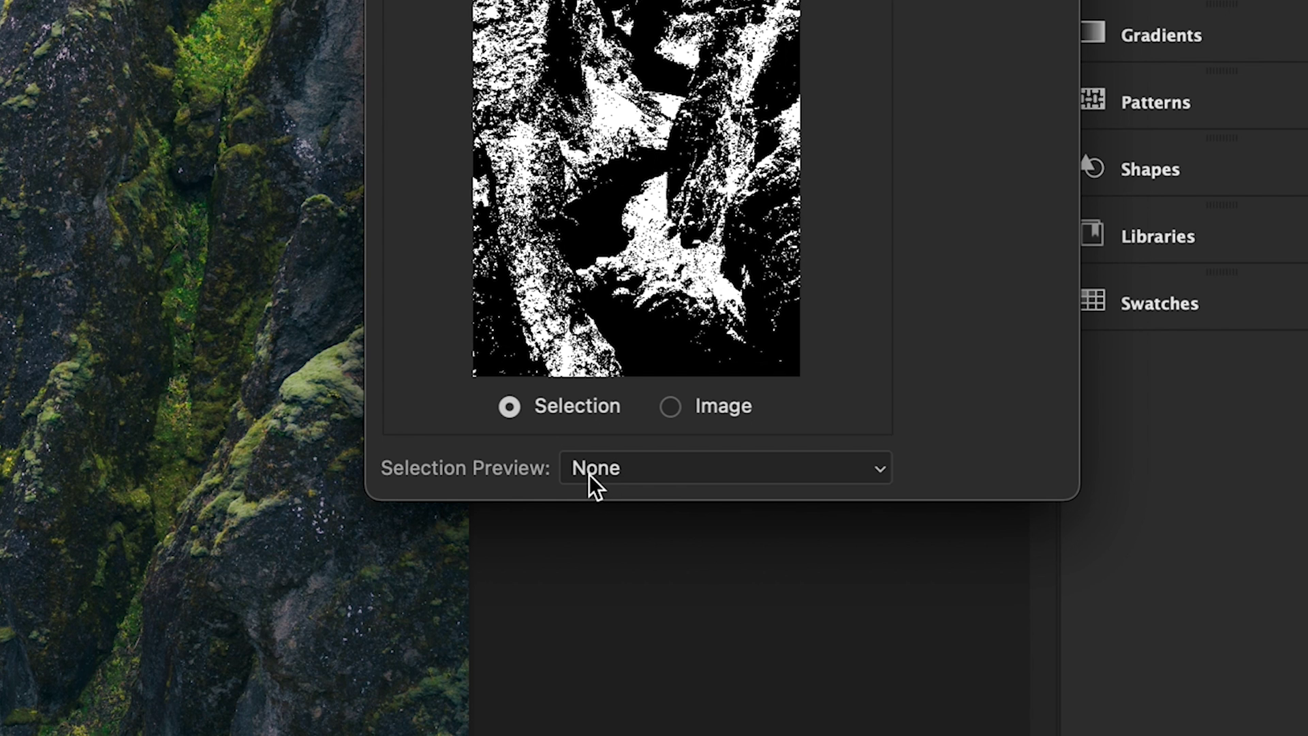
Switch Selection Preview to Grayscale and settle Color Range Fuzziness at 30
left_click(589, 473)
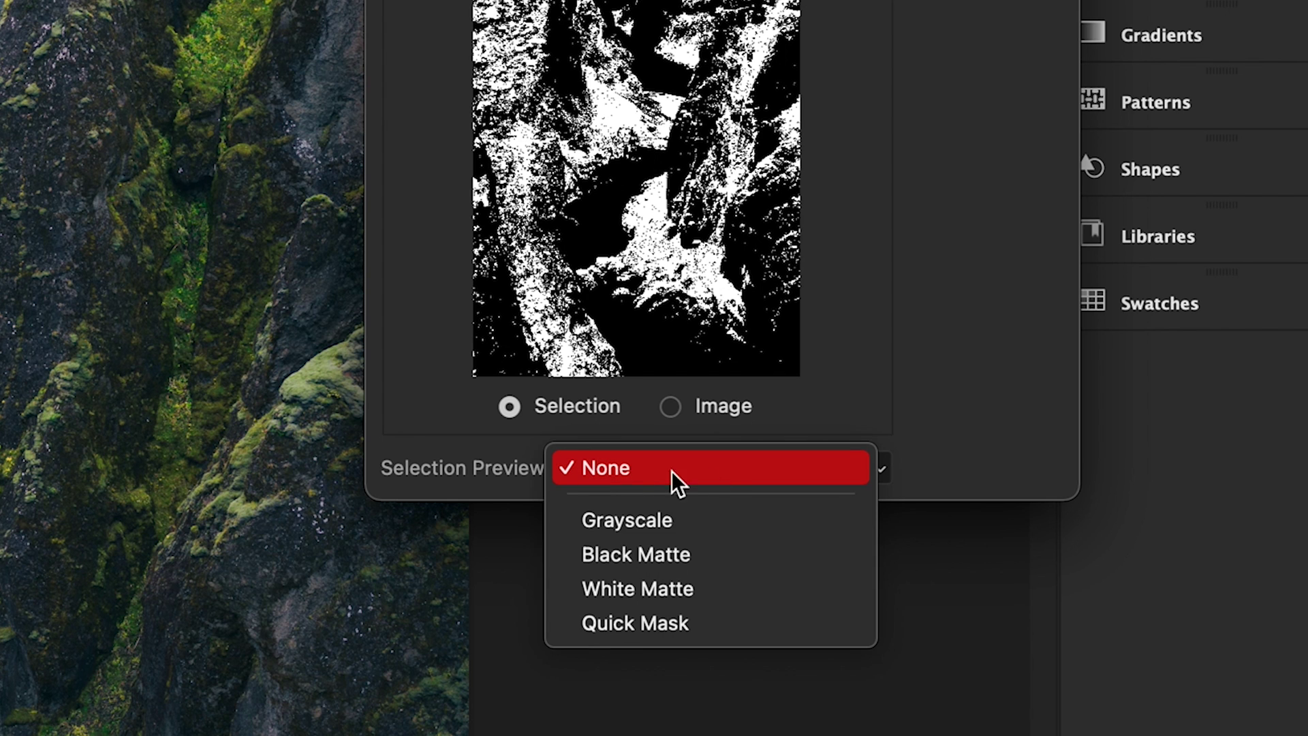
left_click(723, 514)
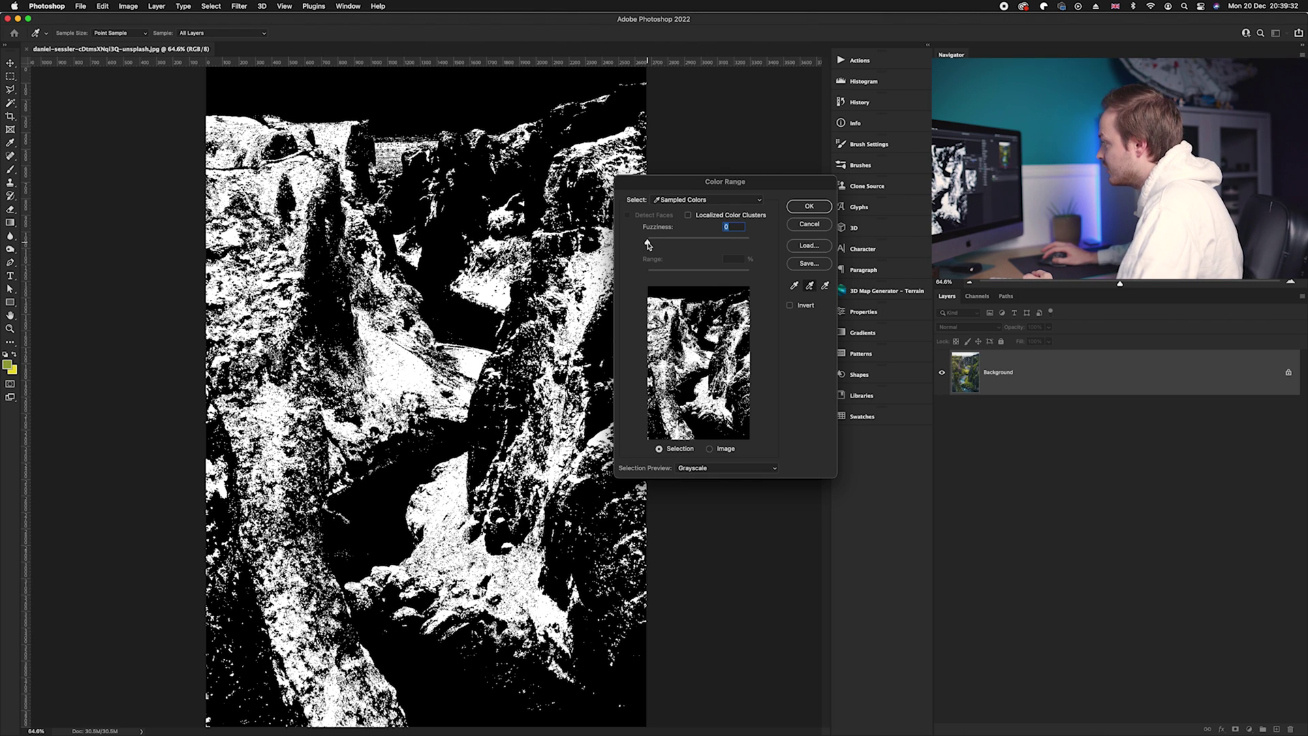
left_click_drag(652, 244, 660, 243)
scroll(399, 365, "up", 5)
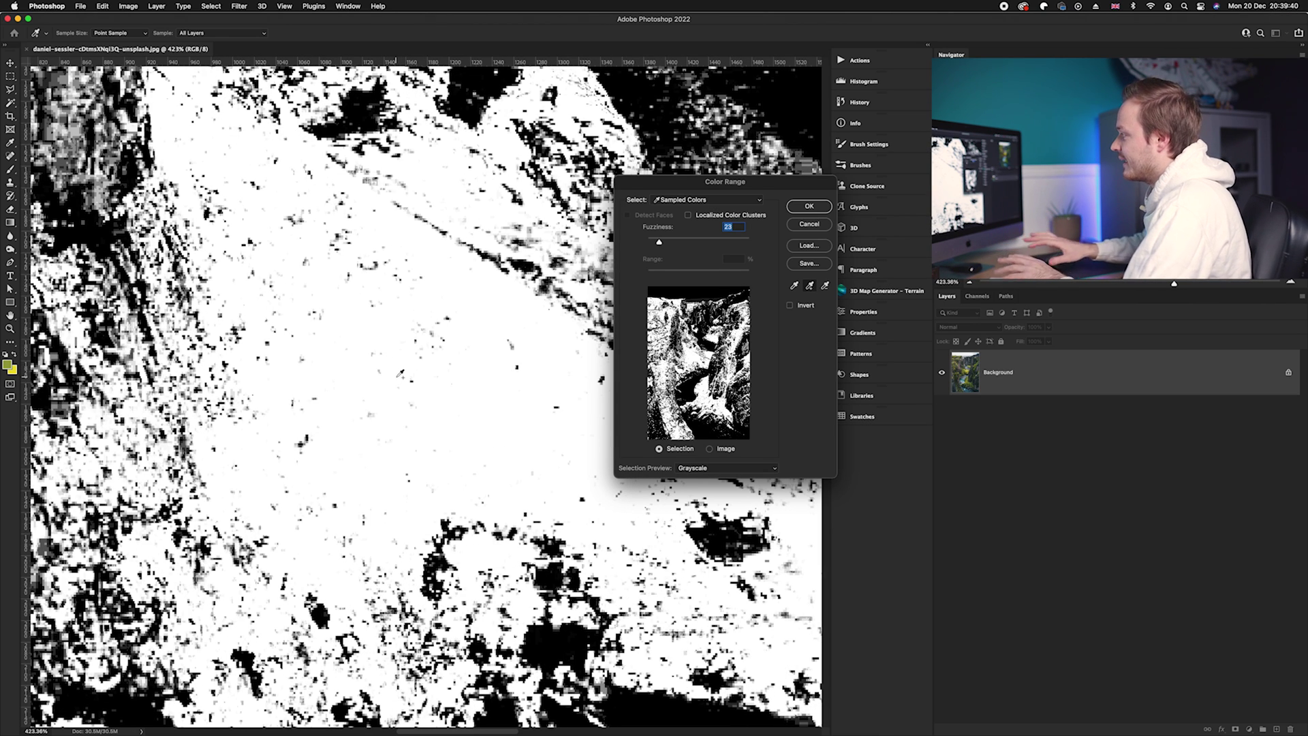
left_click_drag(665, 244, 679, 244)
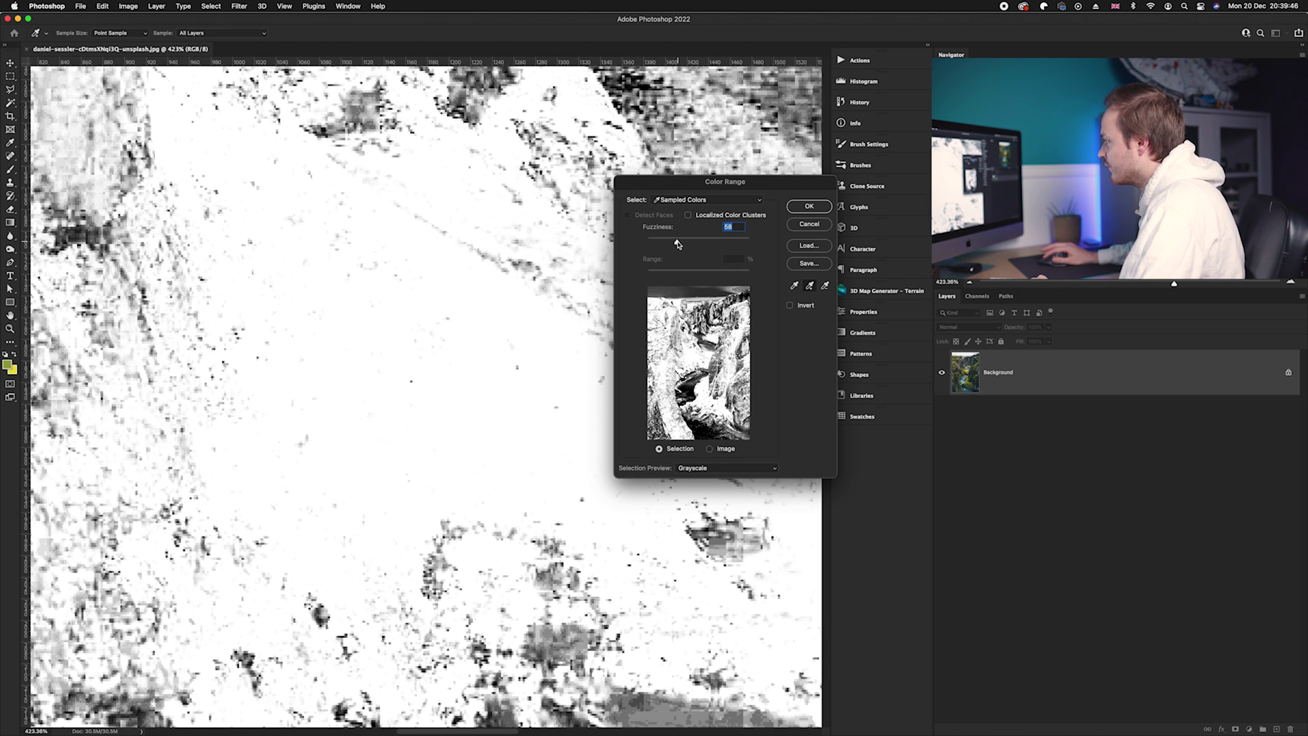
type("60")
key("super+0")
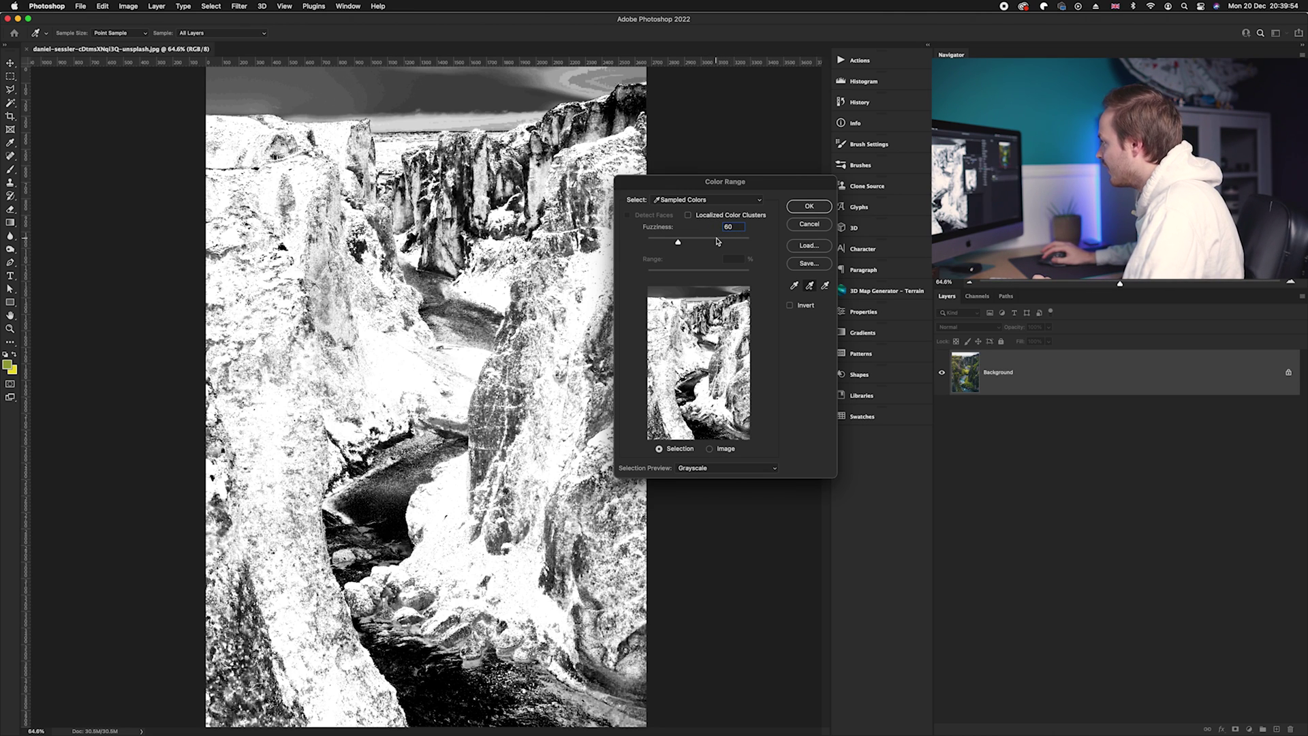
left_click_drag(678, 244, 665, 244)
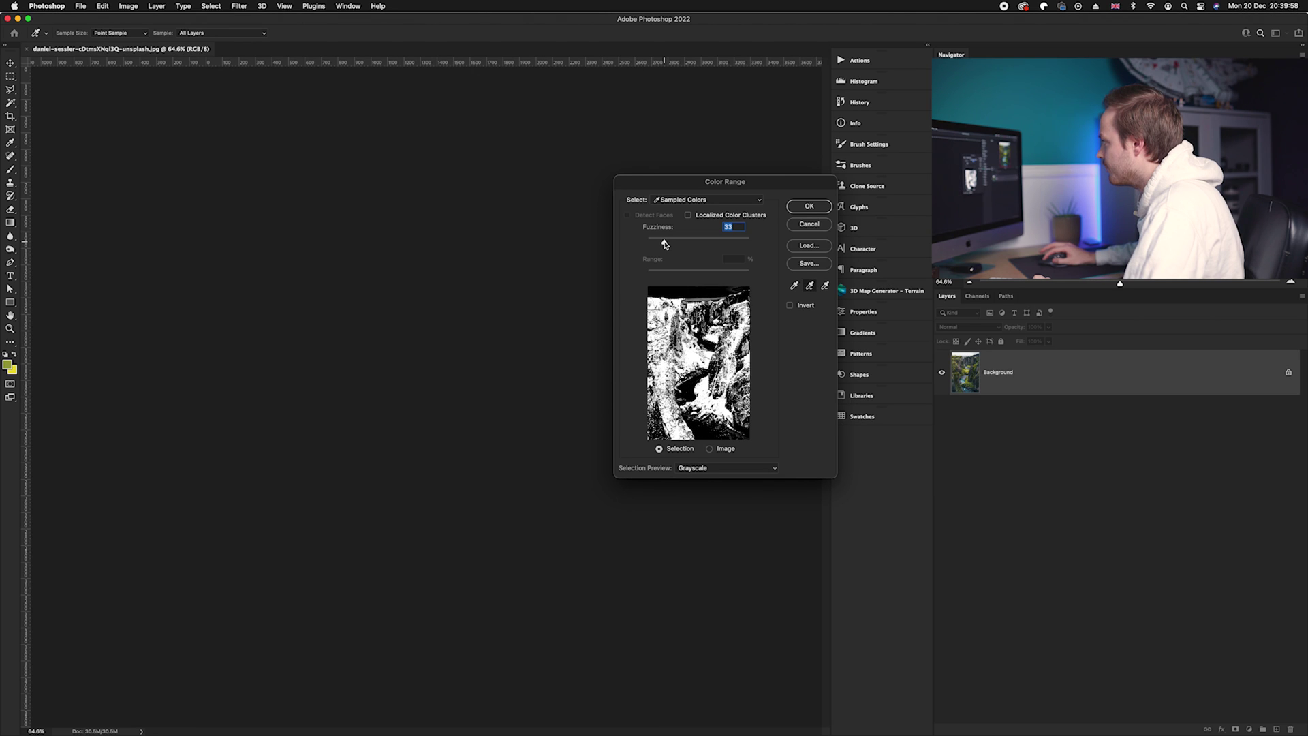
type("3")
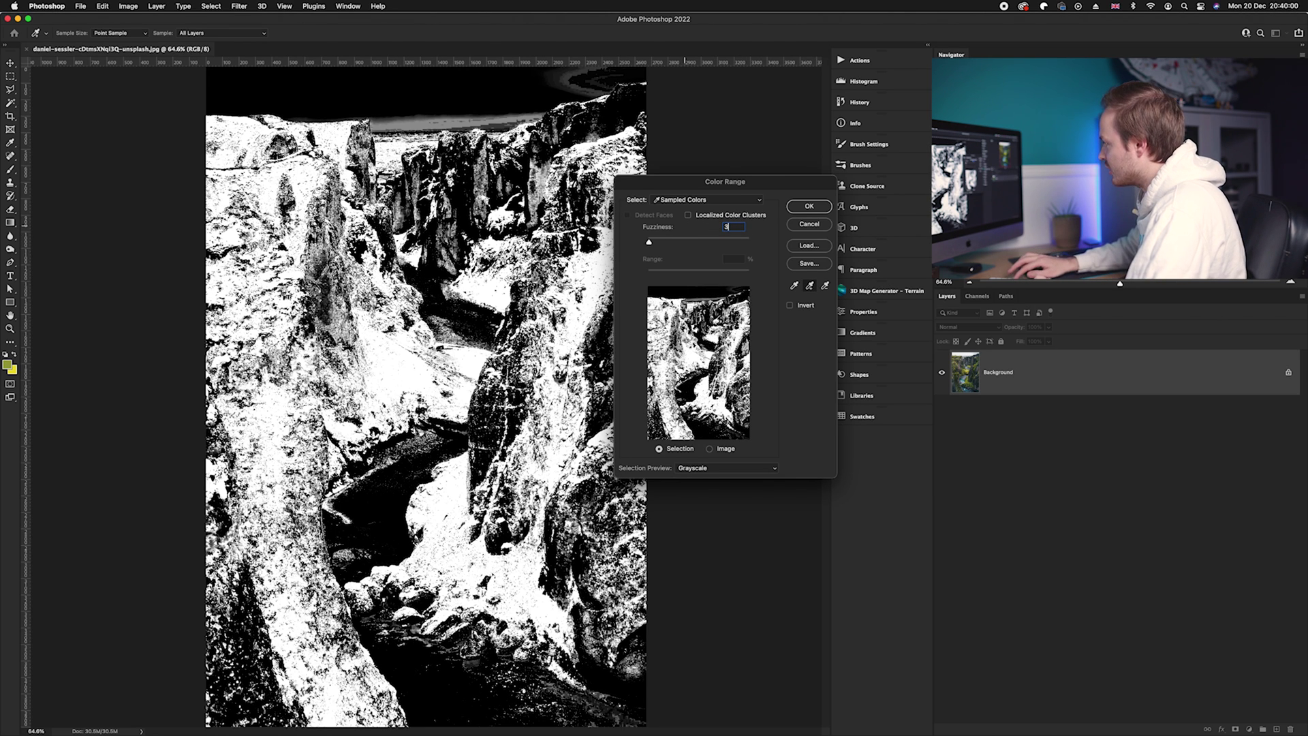
type("0")
key("Tab")
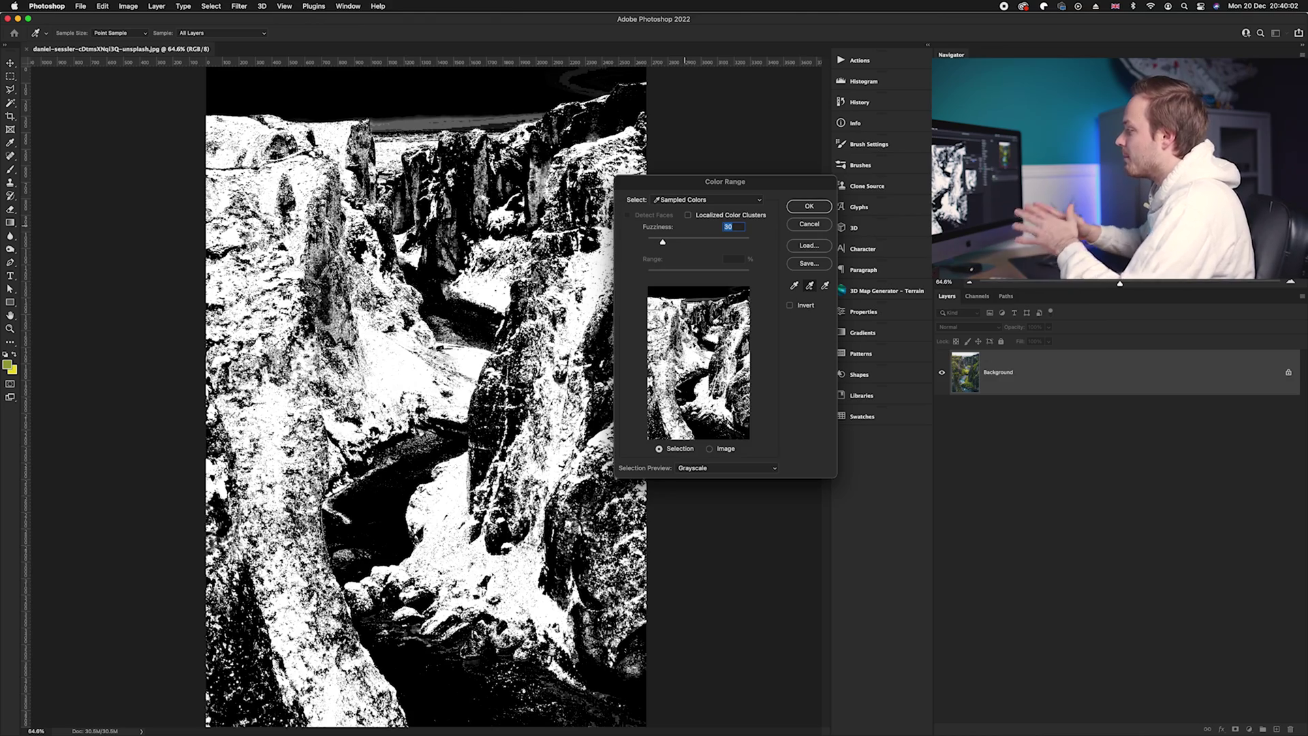
Apply the moss Color Range as a selection and bring up the new fill/adjustment layer list
left_click(810, 207)
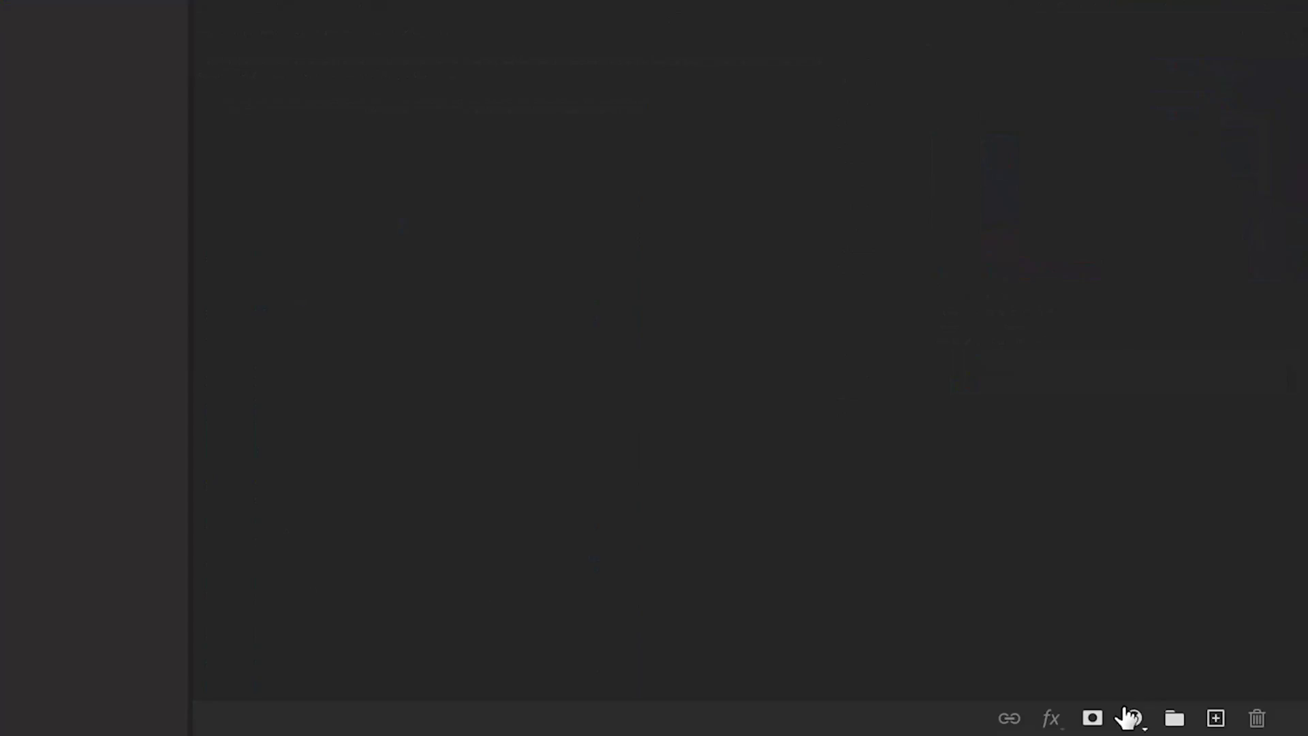
left_click(1250, 729)
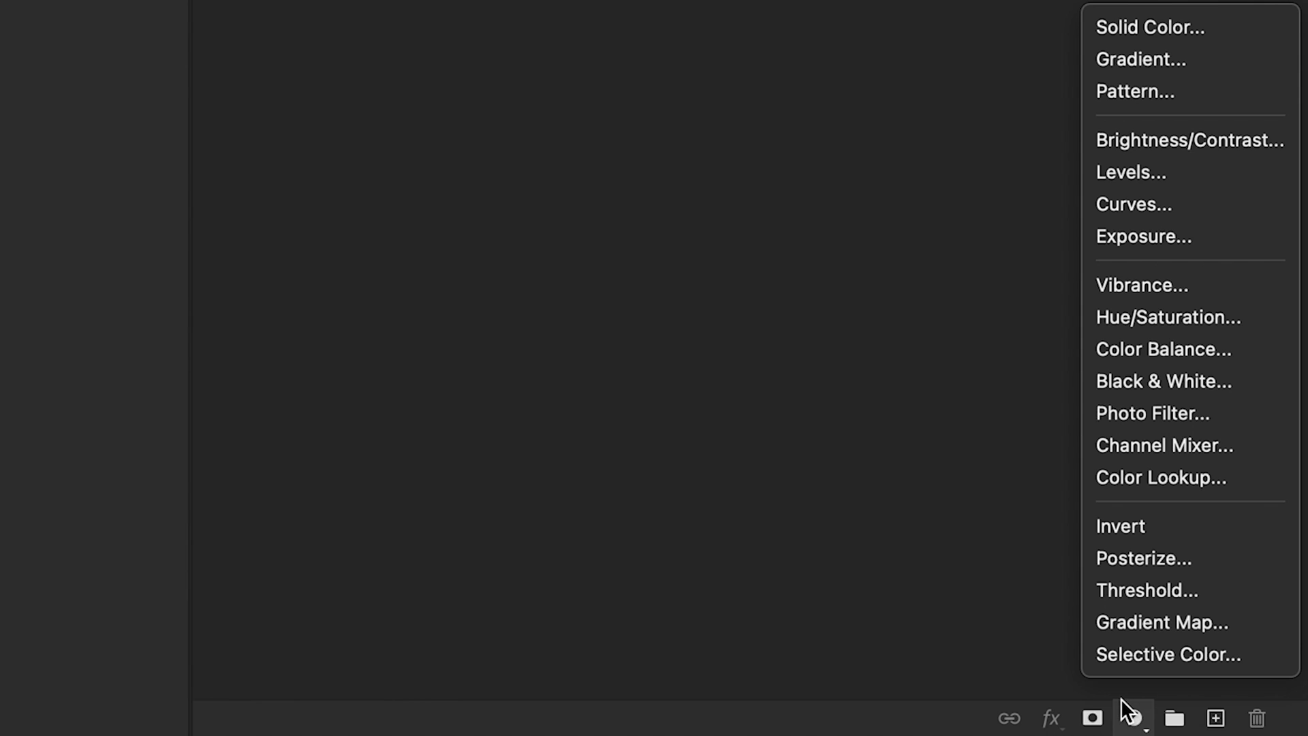
Fill the moss selection with a pure white Solid Color layer and target its mask for brushing
left_click(1213, 31)
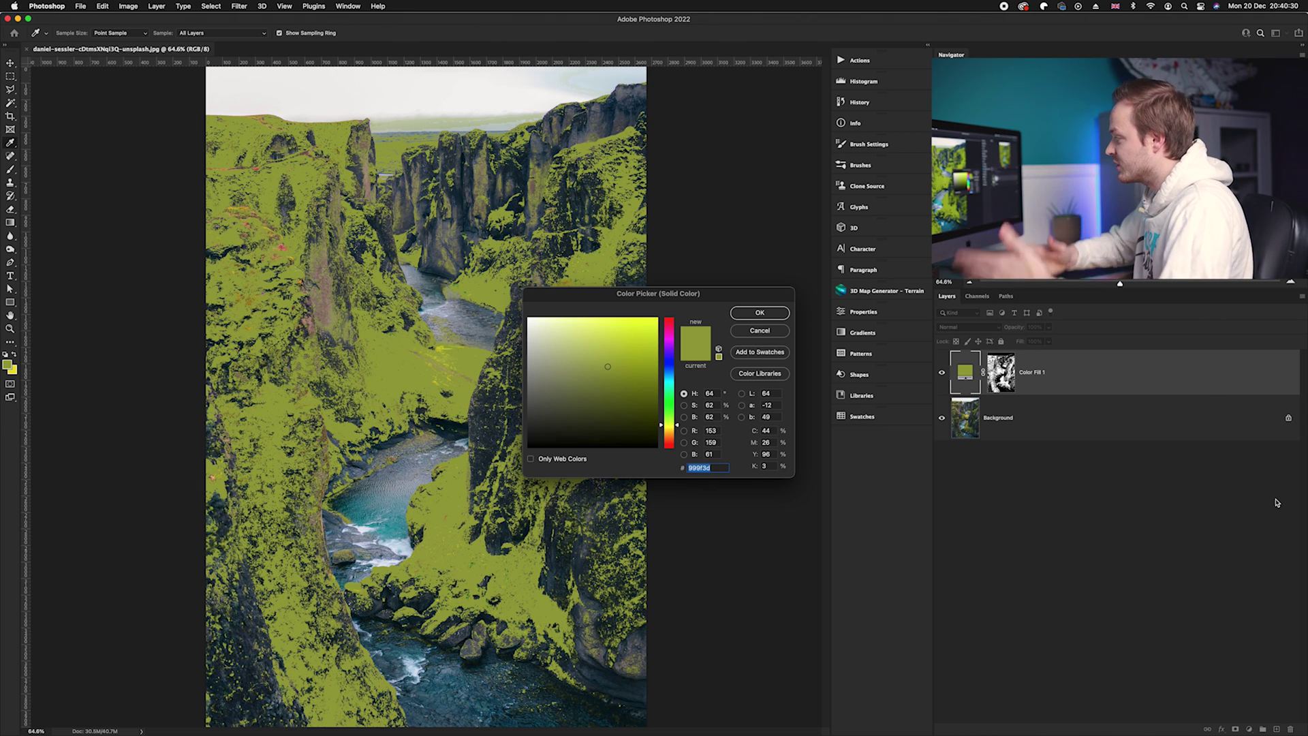
left_click(529, 319)
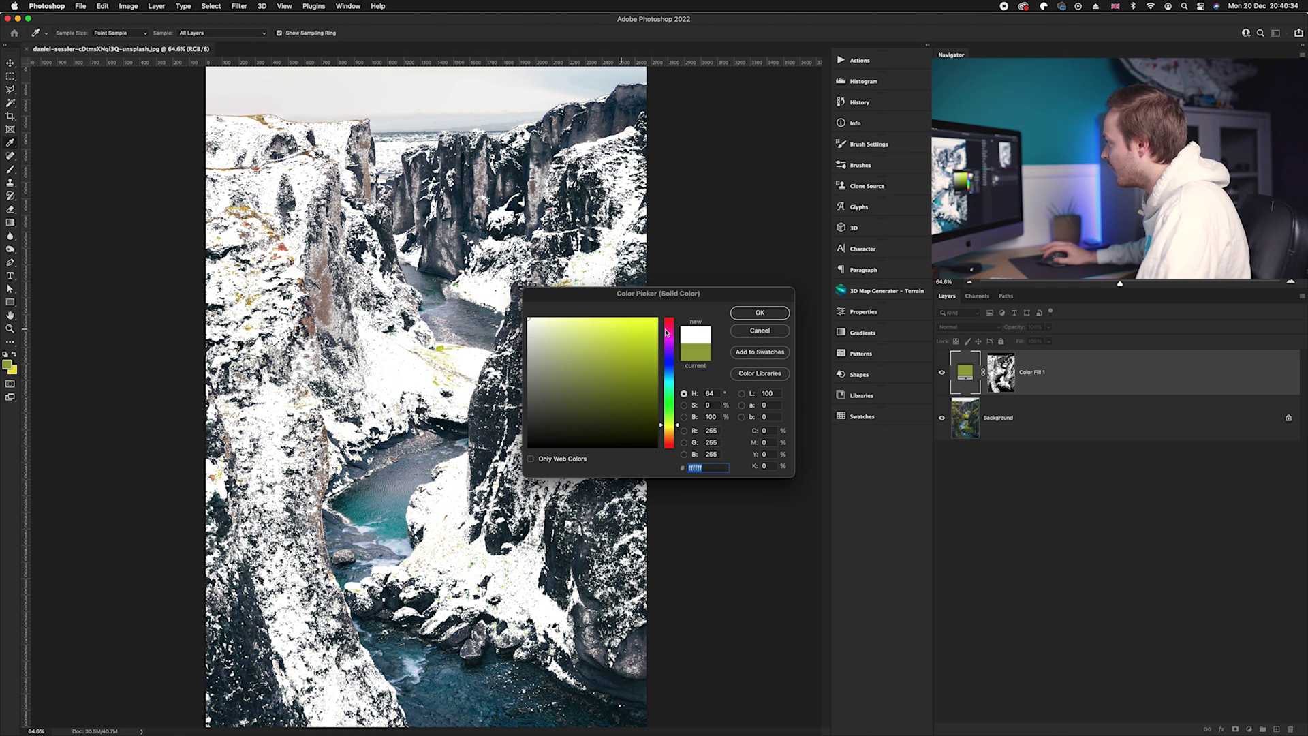
left_click(752, 312)
key("b")
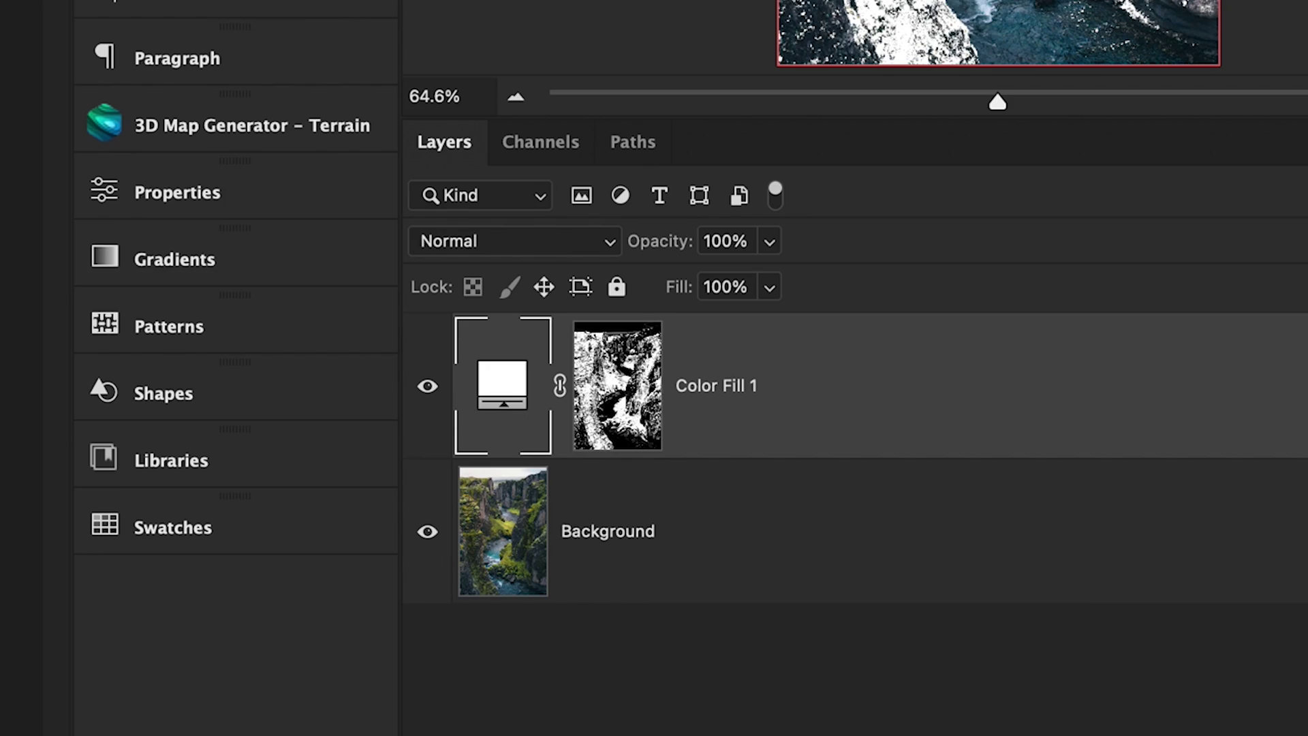
left_click(623, 409)
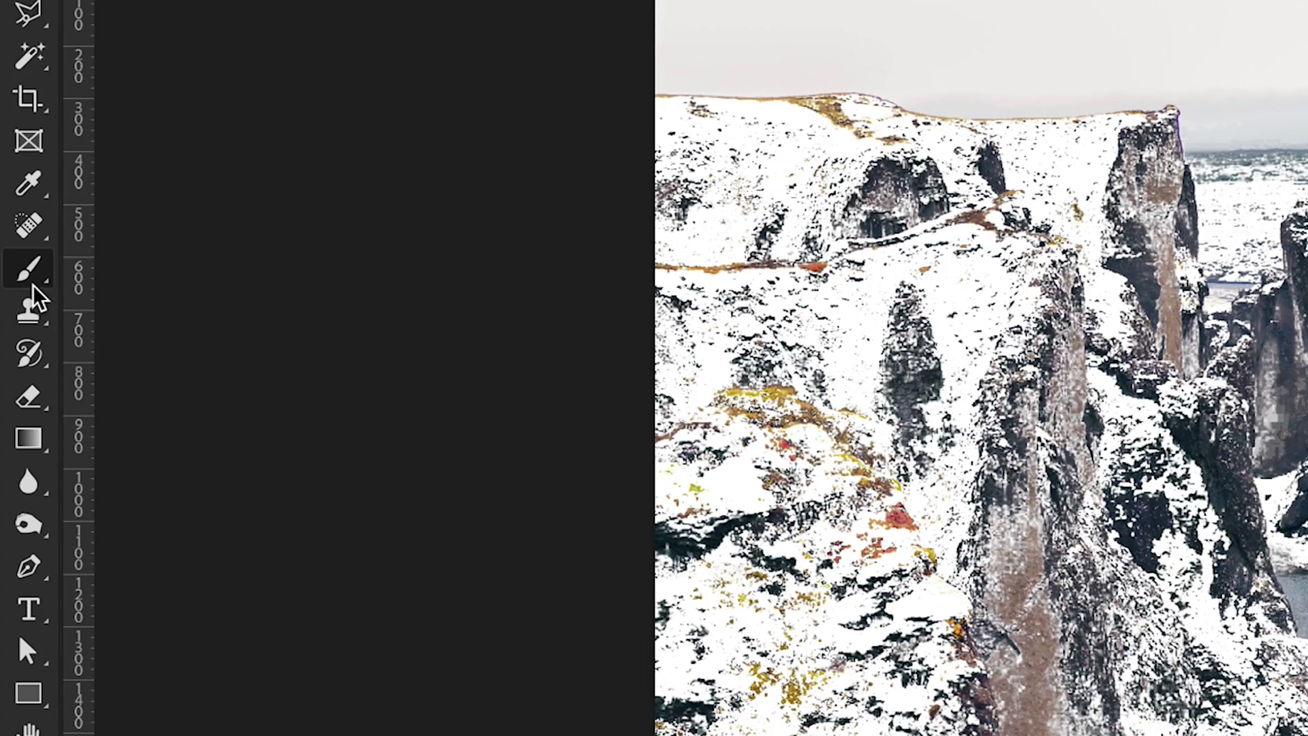
Set white as foreground, enlarge the brush, and paint snow over the orange and yellow patches
scroll(862, 496, "up", 2)
scroll(869, 494, "up", 3)
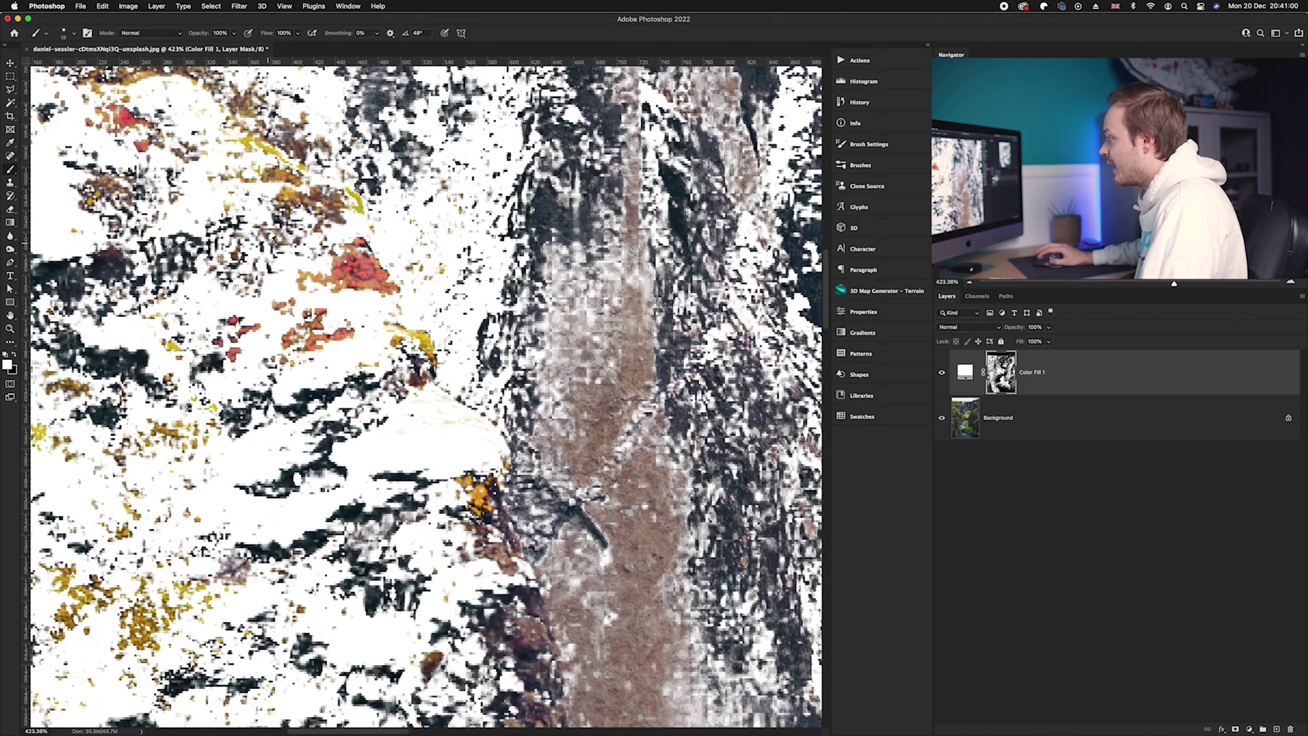
double_click(965, 372)
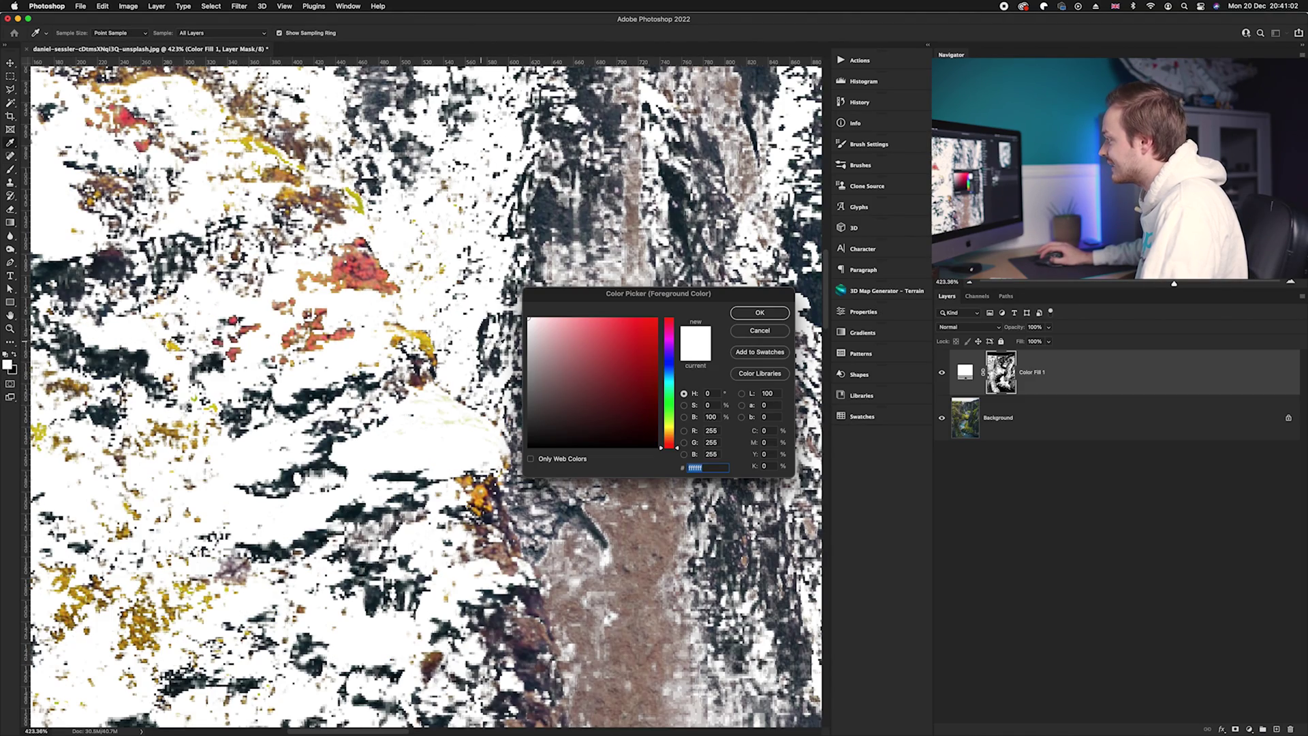
left_click(757, 314)
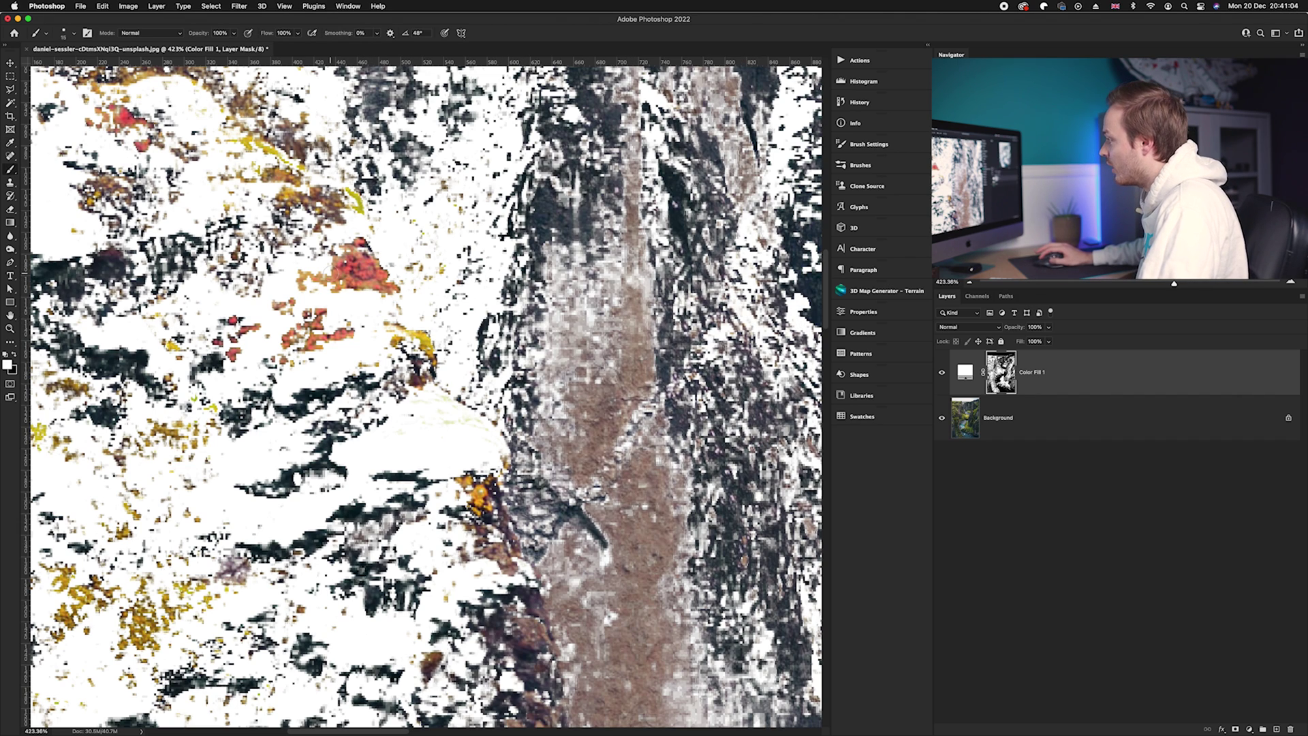
mouse_move(302, 287)
left_mouse_down()
mouse_move(362, 239)
mouse_move(401, 279)
mouse_move(397, 299)
mouse_move(382, 293)
mouse_move(288, 337)
mouse_move(351, 335)
mouse_move(275, 309)
mouse_move(229, 328)
left_mouse_up()
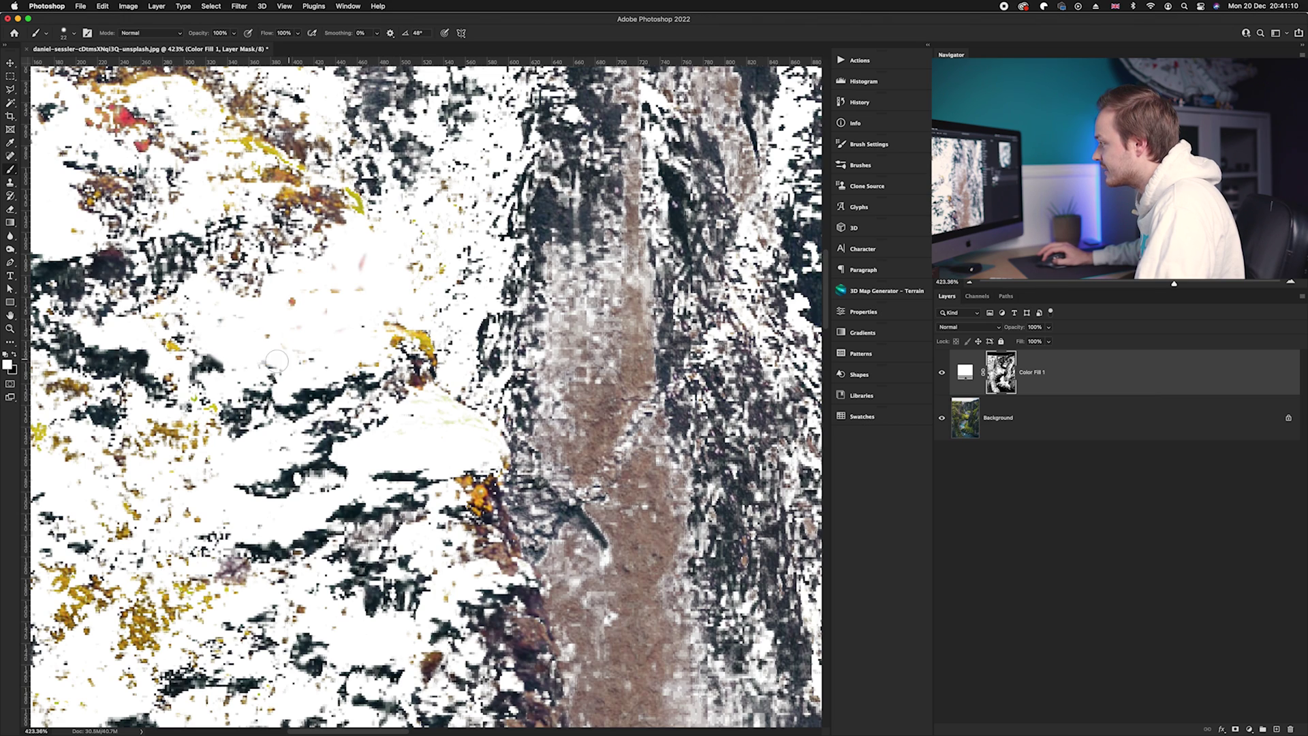
left_click_drag(469, 480, 480, 504)
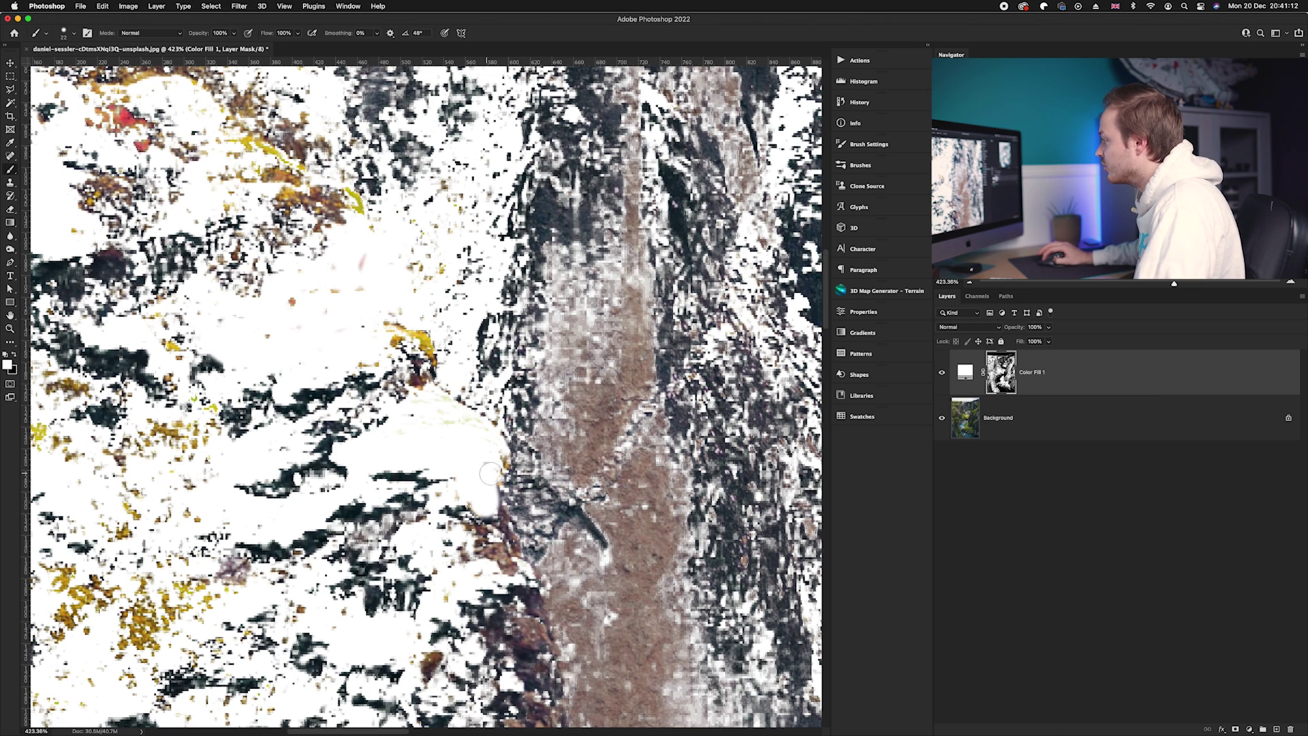
mouse_move(384, 339)
left_mouse_down()
mouse_move(432, 331)
mouse_move(433, 370)
mouse_move(542, 564)
left_mouse_up()
mouse_move(490, 396)
left_mouse_down()
mouse_move(402, 388)
mouse_move(450, 413)
mouse_move(382, 368)
mouse_move(402, 355)
mouse_move(354, 330)
mouse_move(235, 326)
mouse_move(208, 311)
mouse_move(222, 321)
mouse_move(273, 303)
mouse_move(385, 334)
mouse_move(266, 361)
mouse_move(167, 327)
mouse_move(136, 453)
mouse_move(72, 453)
mouse_move(96, 546)
mouse_move(184, 538)
left_mouse_up()
Paint white over the remaining yellow and green patches near the left edge and lower cliffs
scroll(208, 317, "up", 5)
scroll(208, 317, "left", 5)
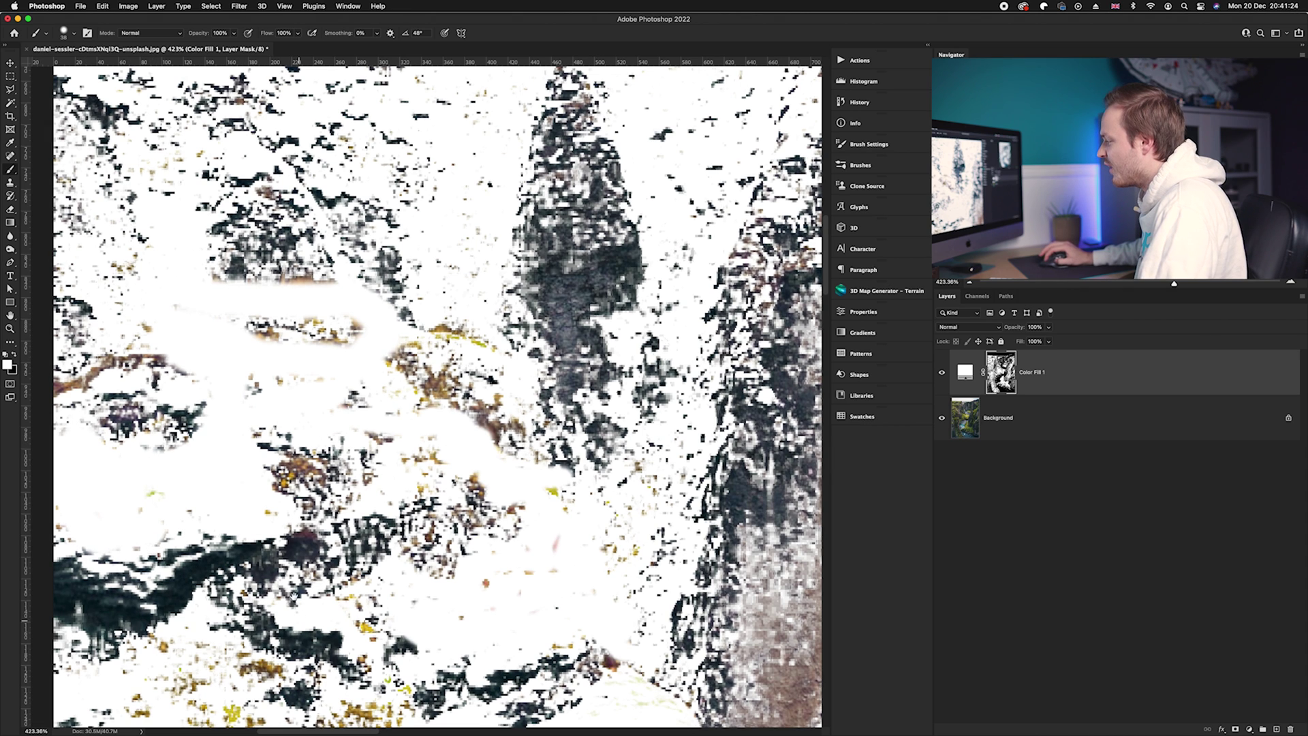
scroll(185, 538, "down", 5)
scroll(184, 539, "left", 1)
mouse_move(212, 471)
left_mouse_down()
mouse_move(328, 514)
mouse_move(431, 477)
left_mouse_up()
scroll(433, 443, "down", 5)
scroll(433, 443, "left", 1)
mouse_move(436, 413)
left_mouse_down()
mouse_move(368, 495)
mouse_move(378, 447)
mouse_move(316, 468)
mouse_move(302, 408)
mouse_move(310, 487)
mouse_move(298, 514)
left_mouse_up()
mouse_move(396, 653)
left_mouse_down()
mouse_move(428, 667)
mouse_move(434, 633)
mouse_move(394, 618)
left_mouse_up()
mouse_move(409, 348)
left_mouse_down()
mouse_move(340, 388)
mouse_move(374, 399)
mouse_move(361, 413)
left_mouse_up()
scroll(426, 197, "up", 8)
scroll(437, 263, "down", 10)
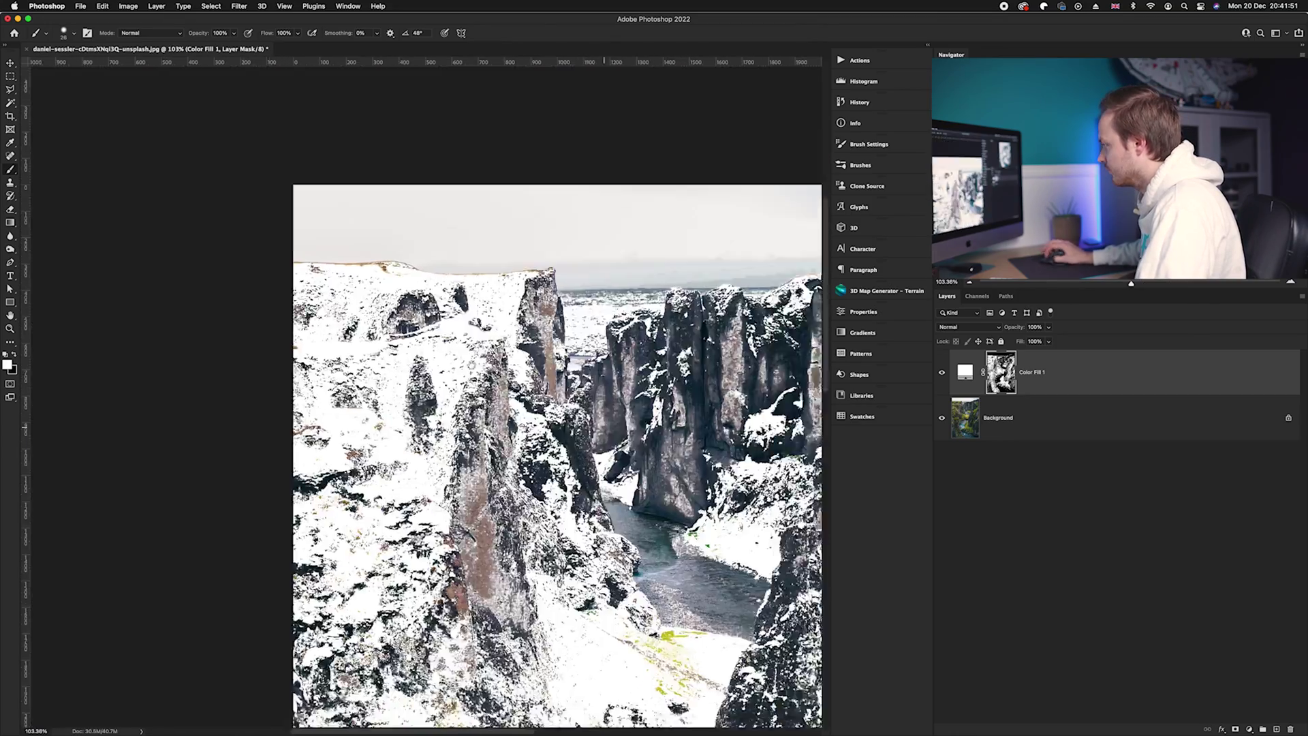
scroll(471, 365, "up", 5)
mouse_move(443, 483)
left_mouse_down()
mouse_move(382, 381)
mouse_move(306, 354)
mouse_move(479, 523)
left_mouse_up()
scroll(479, 523, "right", 8)
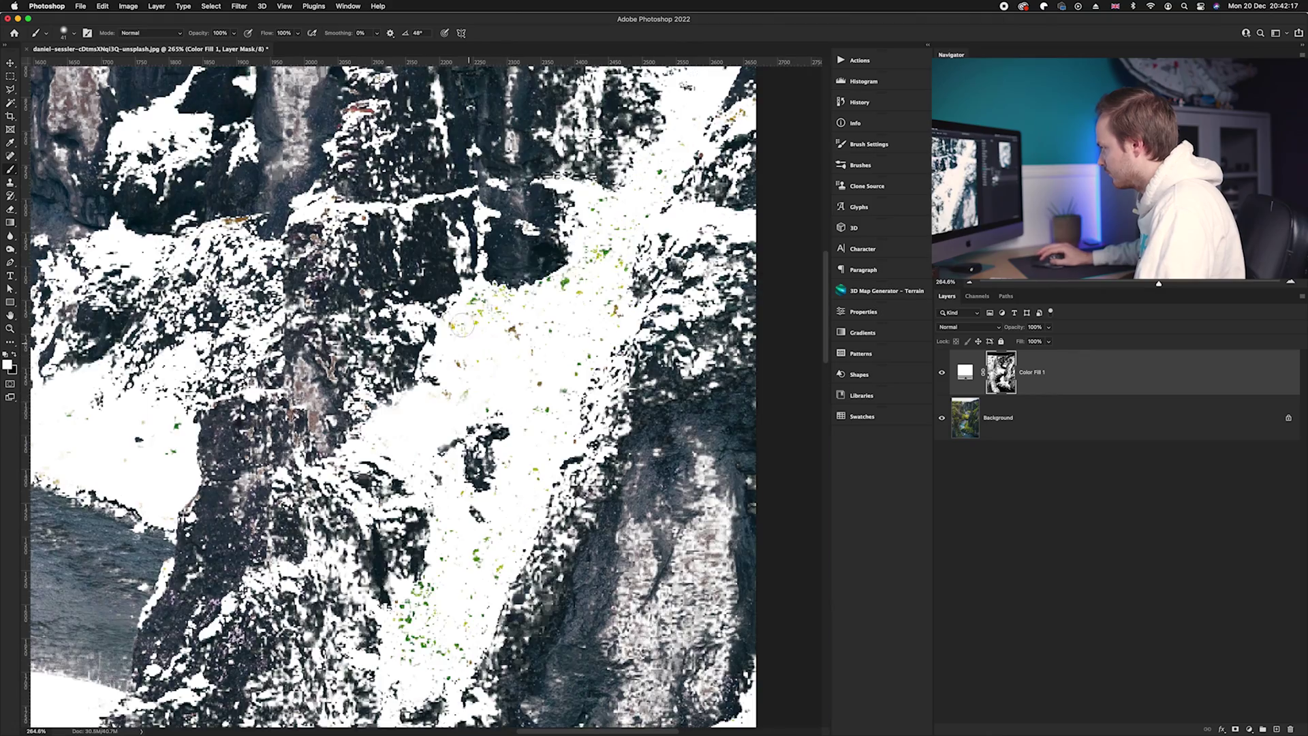
Fit the snowy canyon in the window and reveal the desktop
key("super+0")
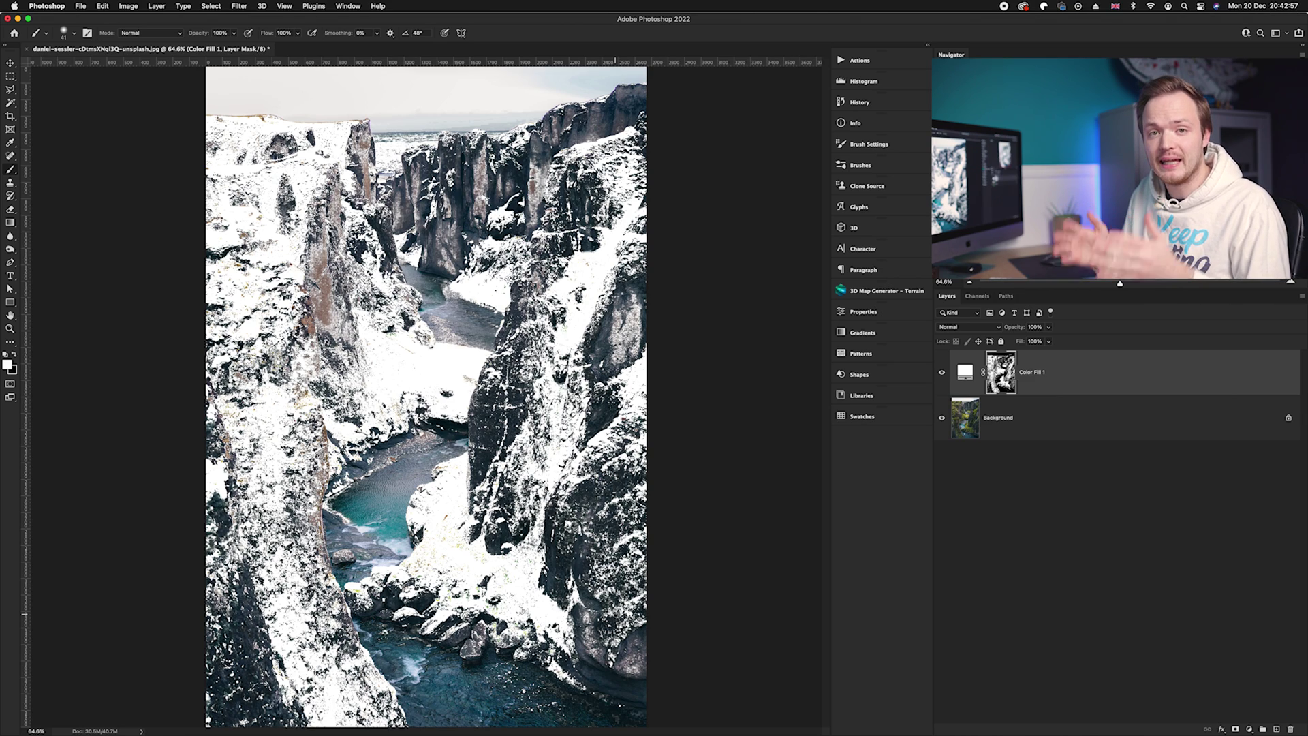
key("F11")
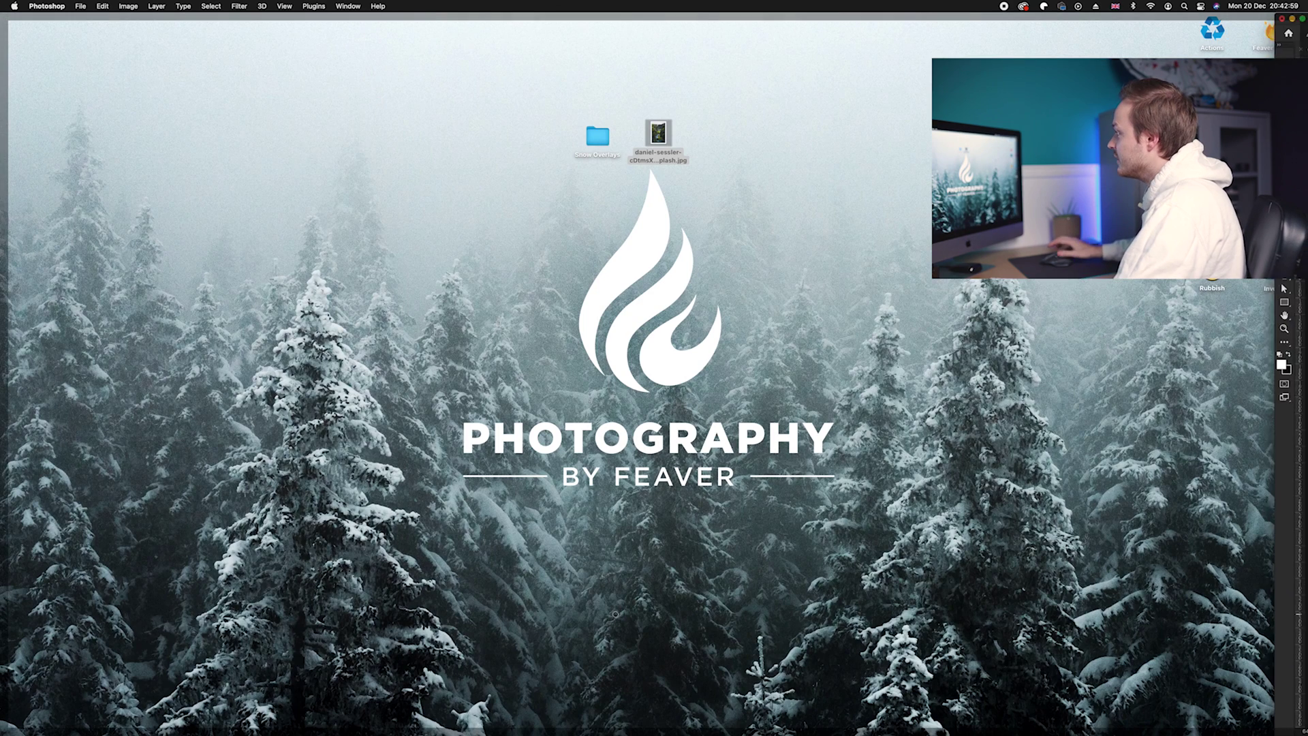
Quick Look Snow 3.png in the Snow Overlays folder, then drag it into the canyon image
double_click(605, 143)
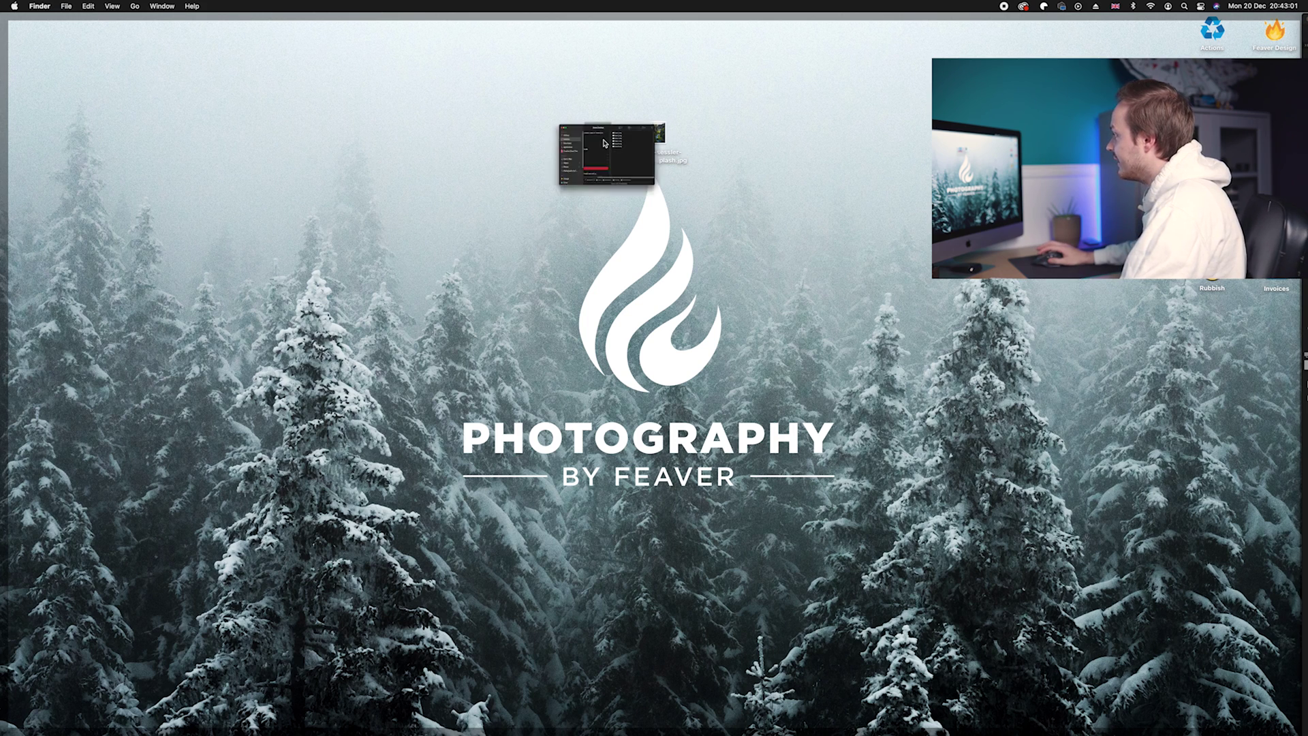
left_click(687, 190)
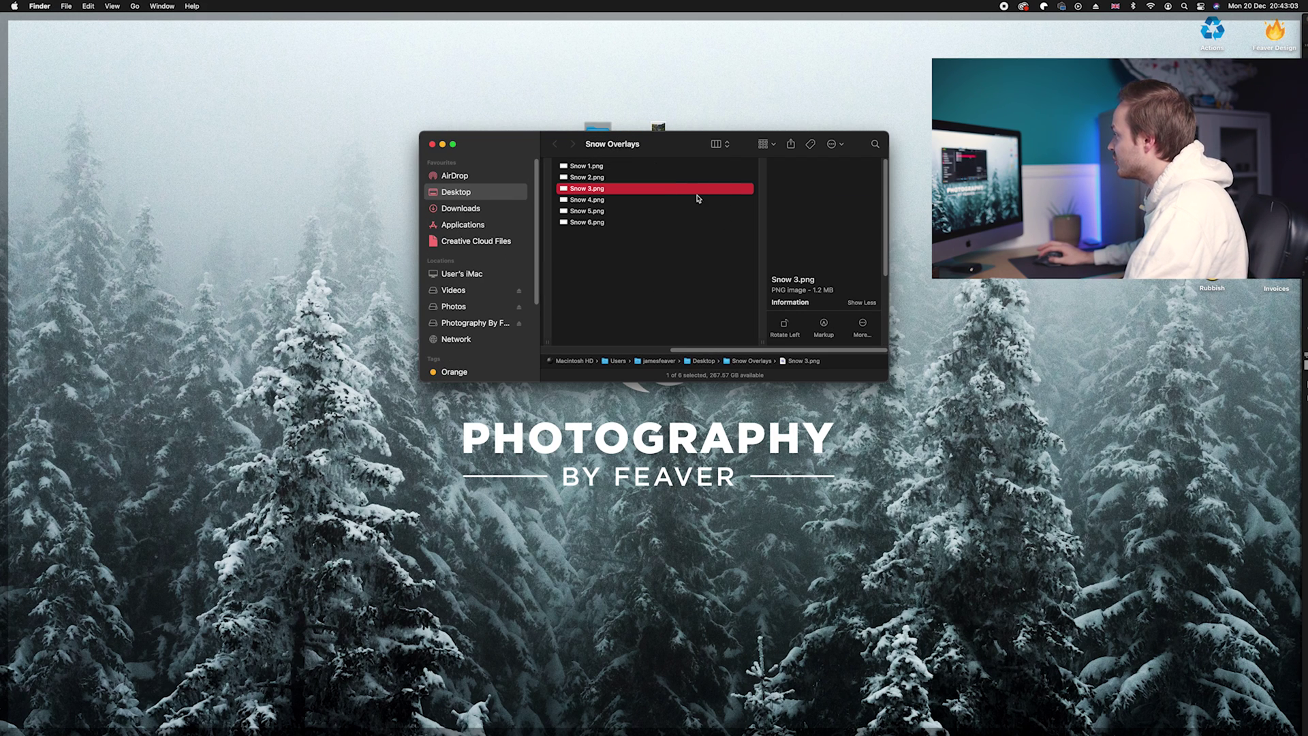
key("space")
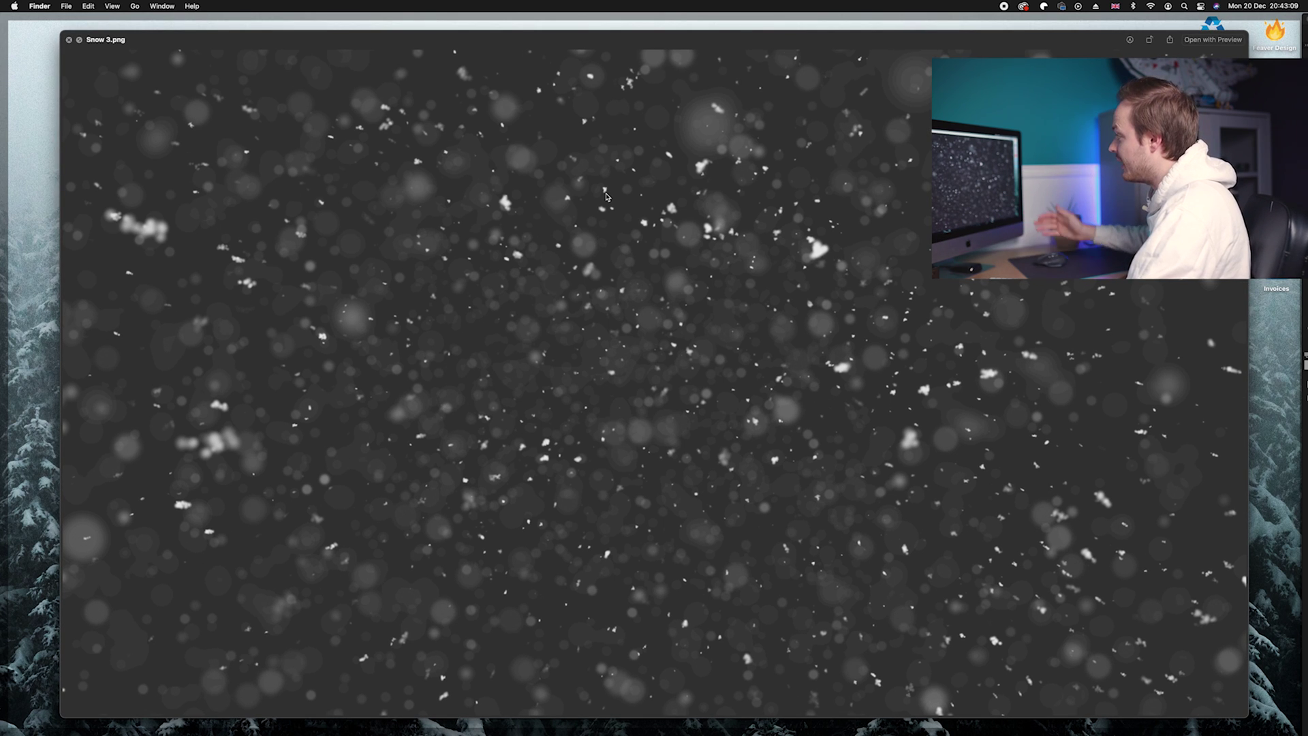
key("space")
left_click_drag(591, 195, 313, 265)
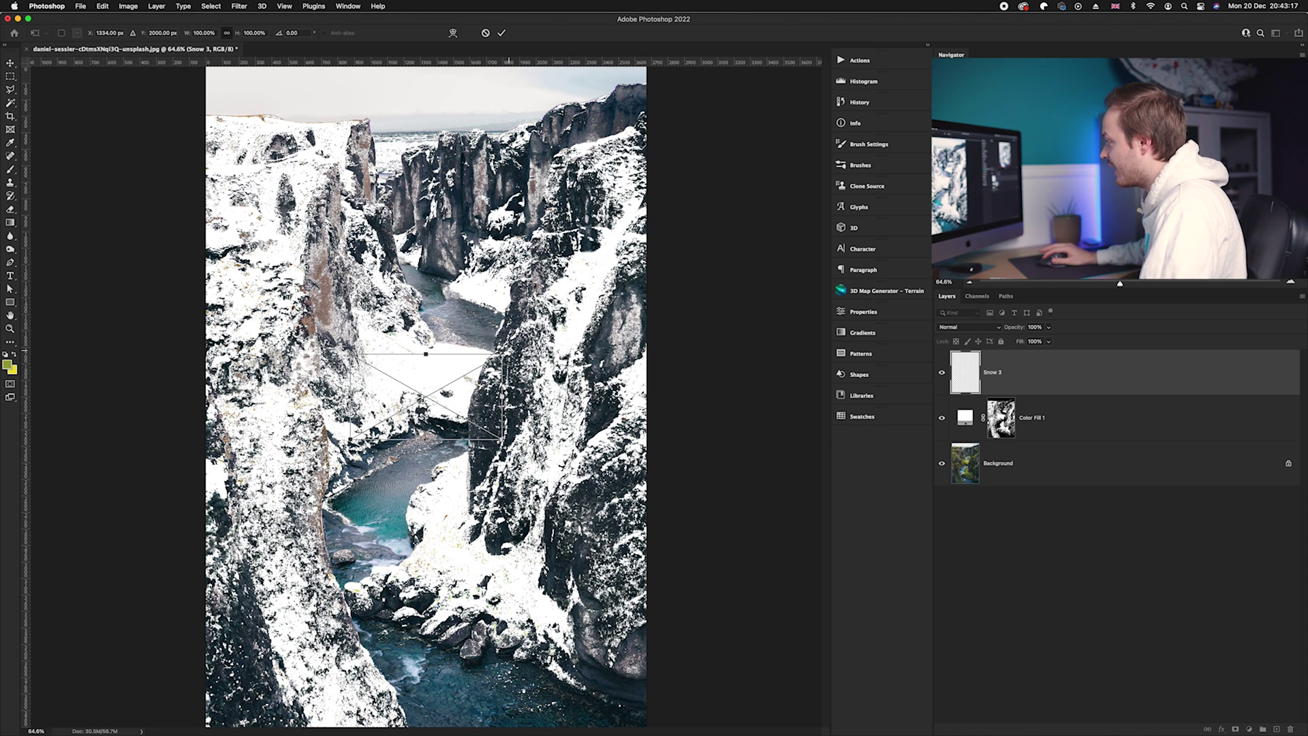
Rotate the Snow 3 overlay -90°, scale it to about 515% over the canvas, and commit
left_click_drag(569, 338, 367, 254)
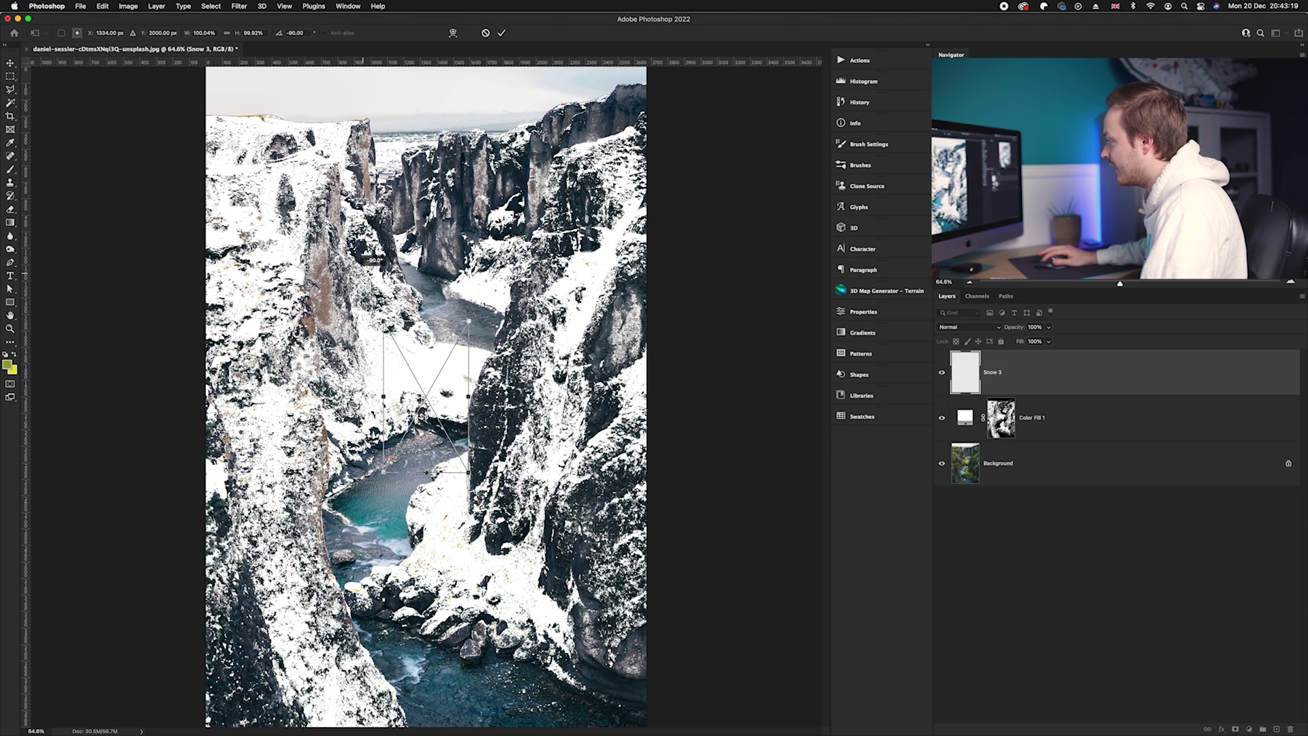
scroll(464, 429, "down", 3)
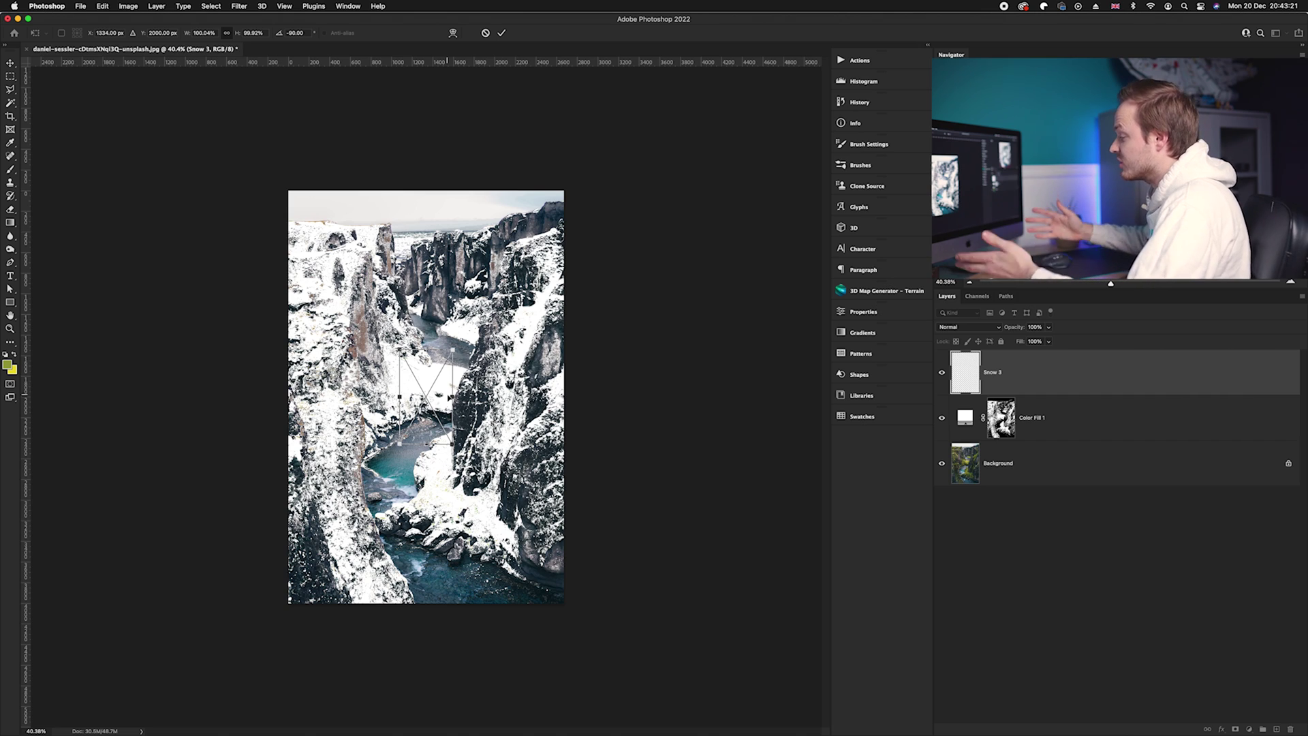
left_click_drag(452, 397, 566, 399)
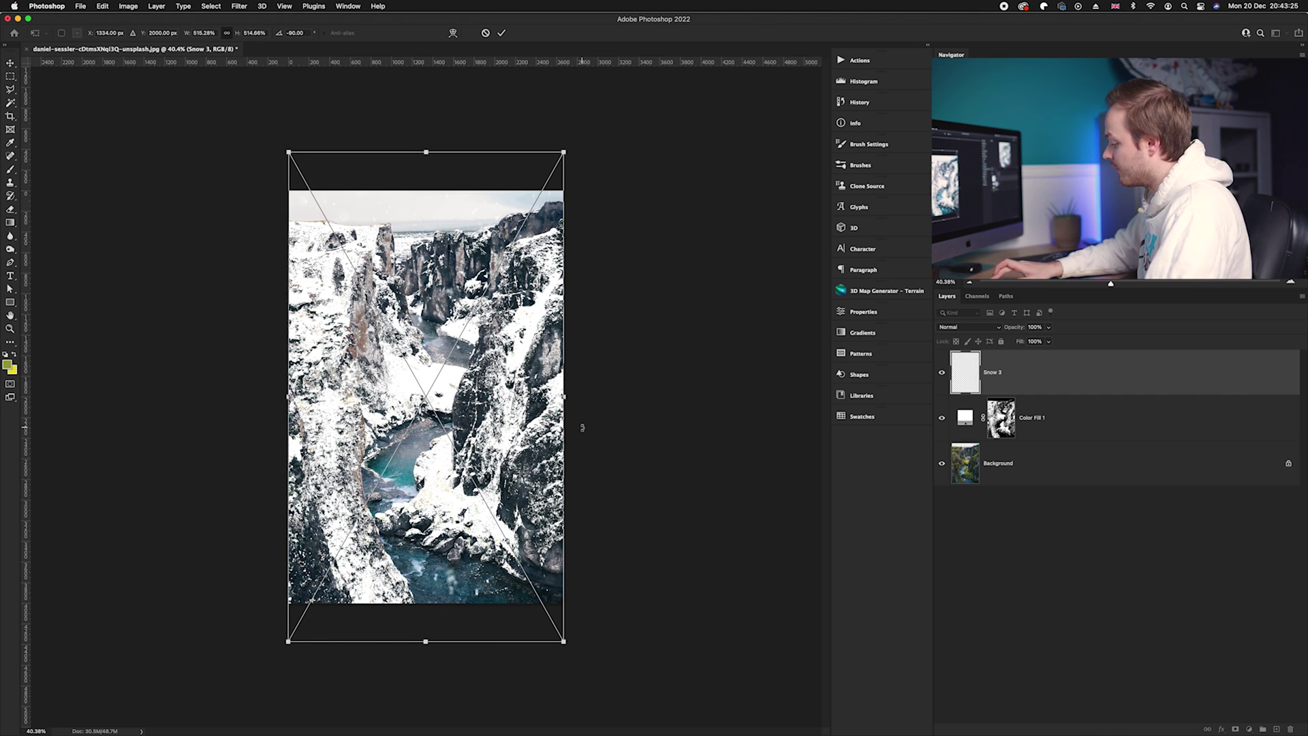
key("Return")
key("b")
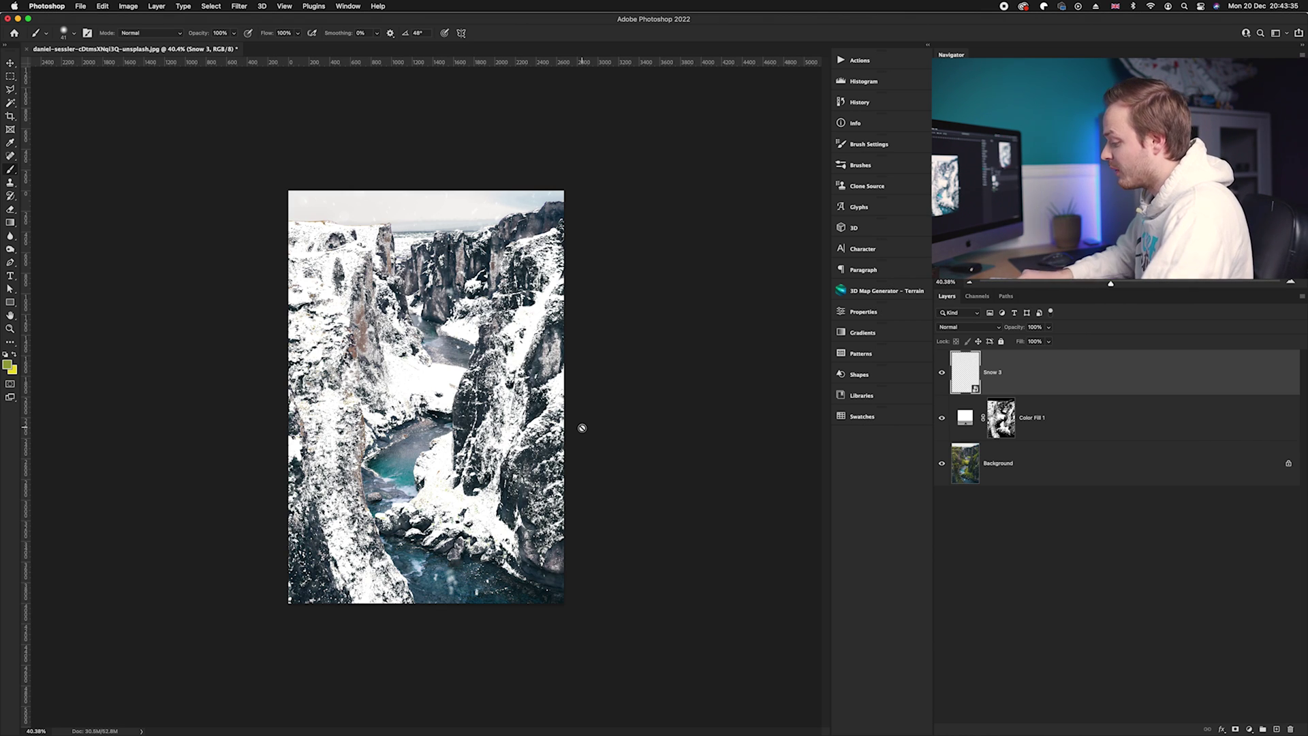
Duplicate Snow 3 and rotate the copy to 90° for thicker snowfall
key("super+j")
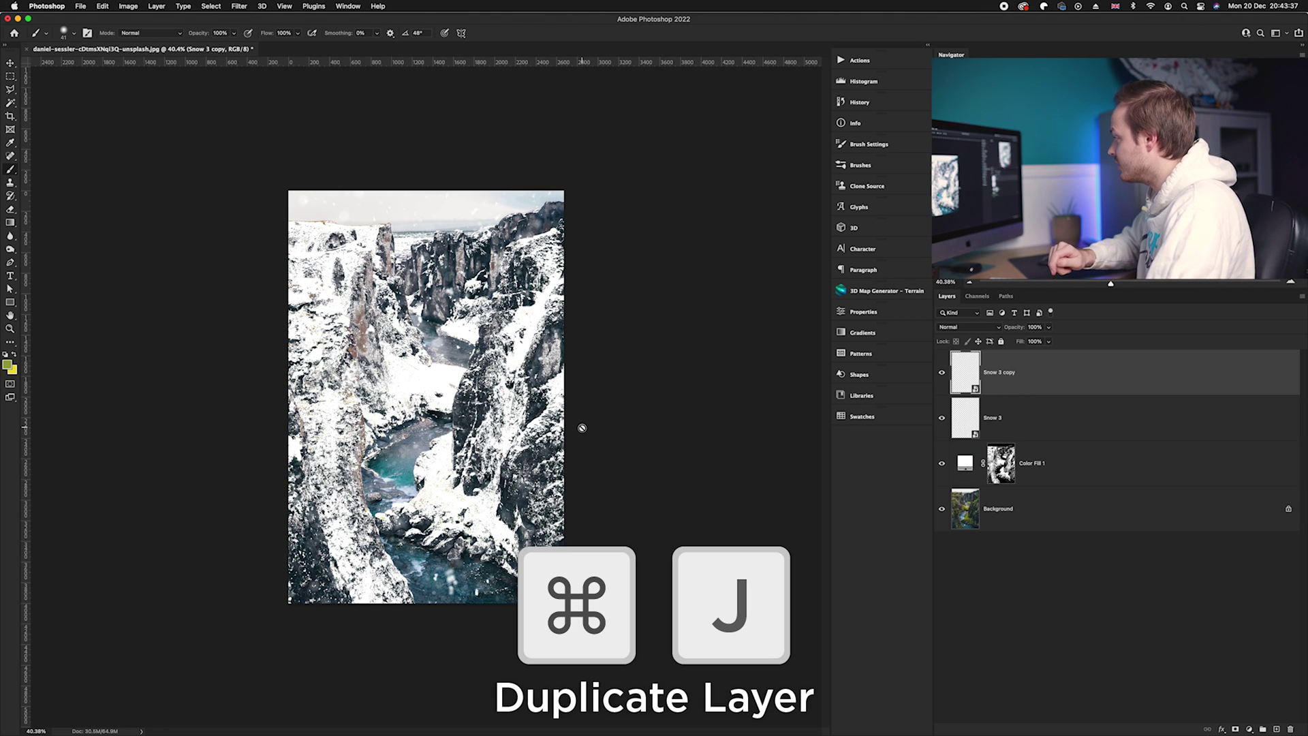
key("super+t")
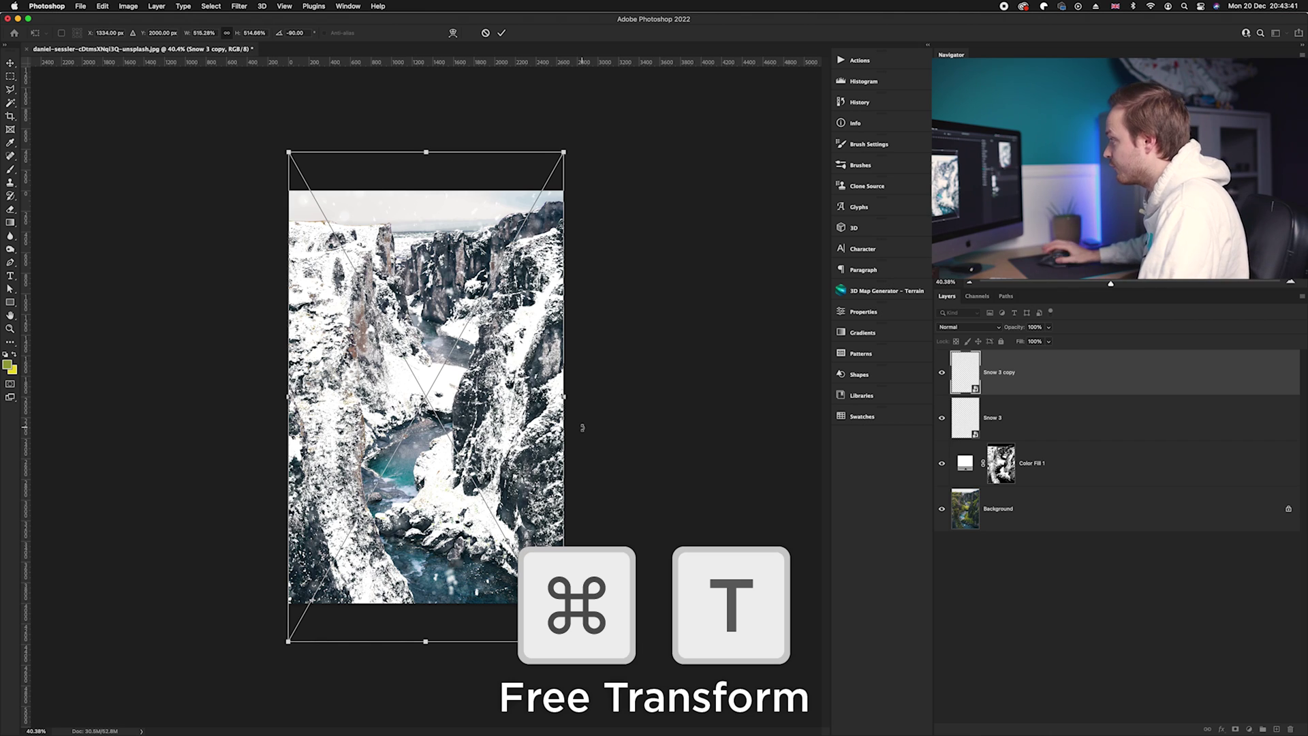
left_click_drag(585, 147, 293, 672)
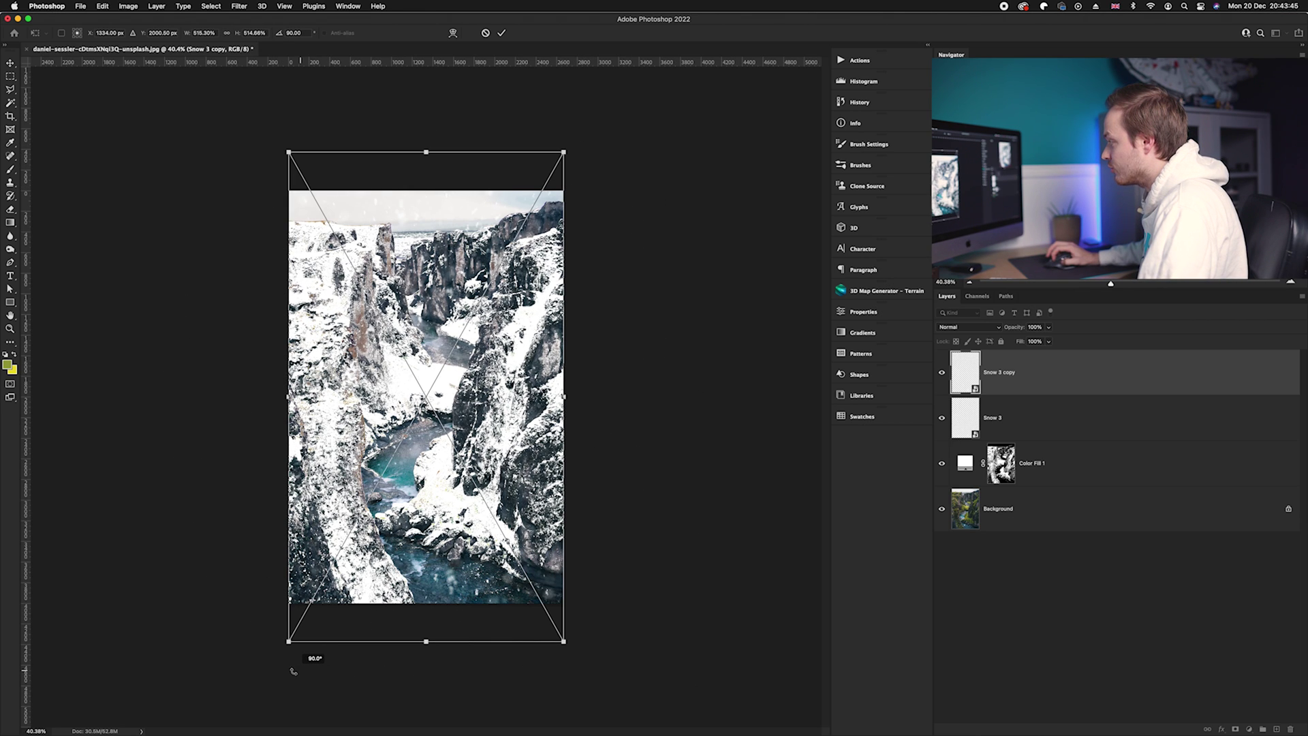
key("Return")
key("b")
scroll(494, 420, "up", 5)
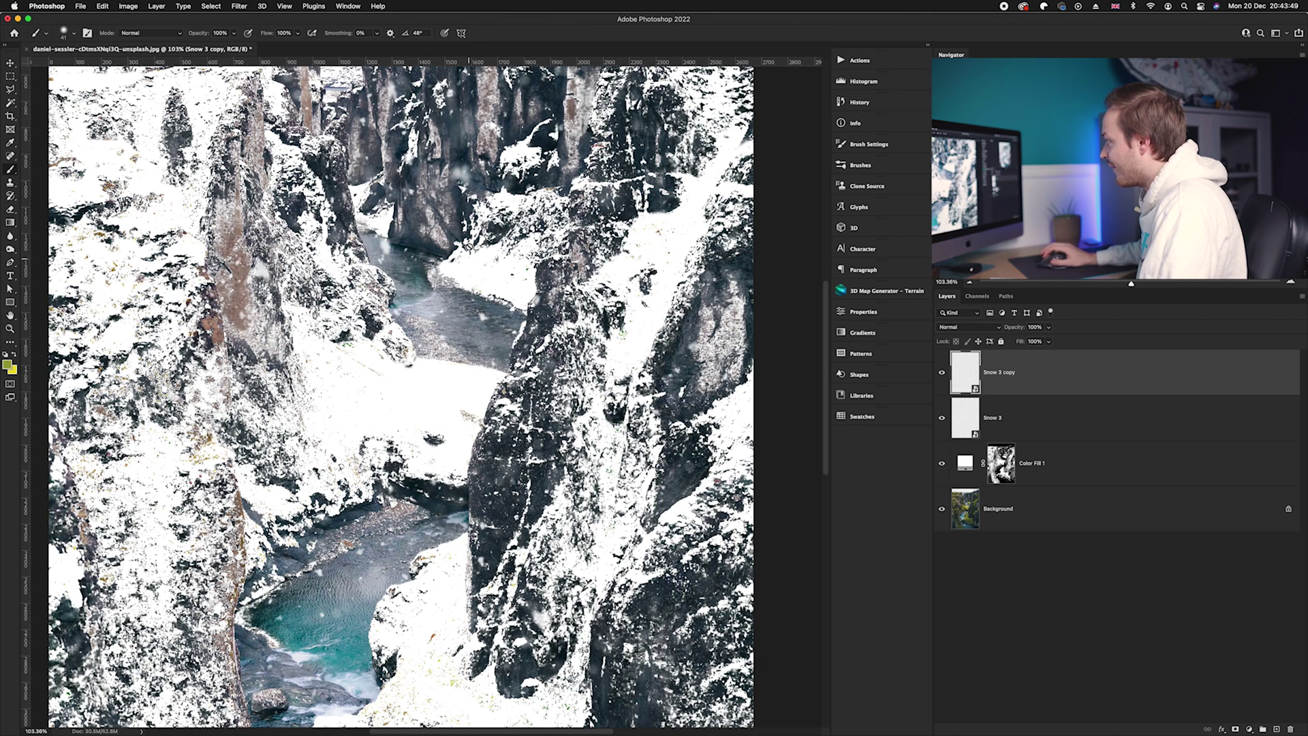
scroll(470, 258, "up", 2)
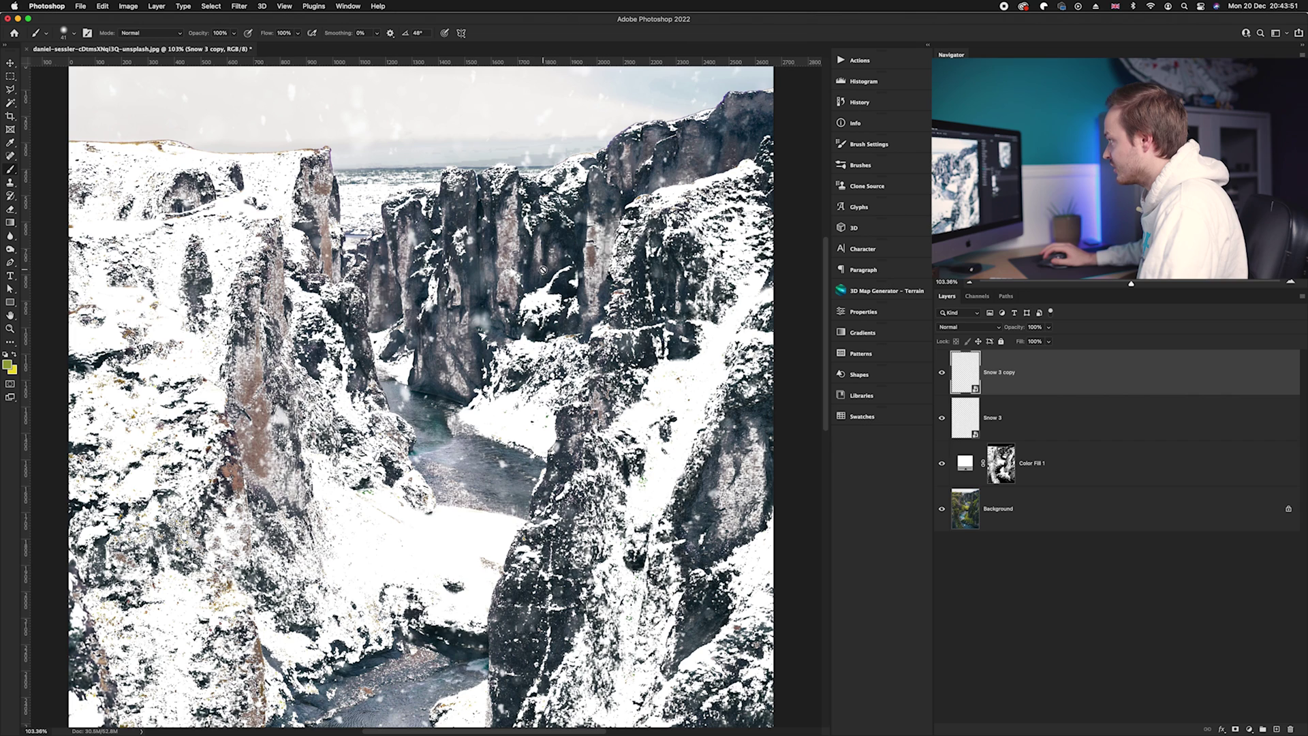
scroll(542, 270, "down", 3)
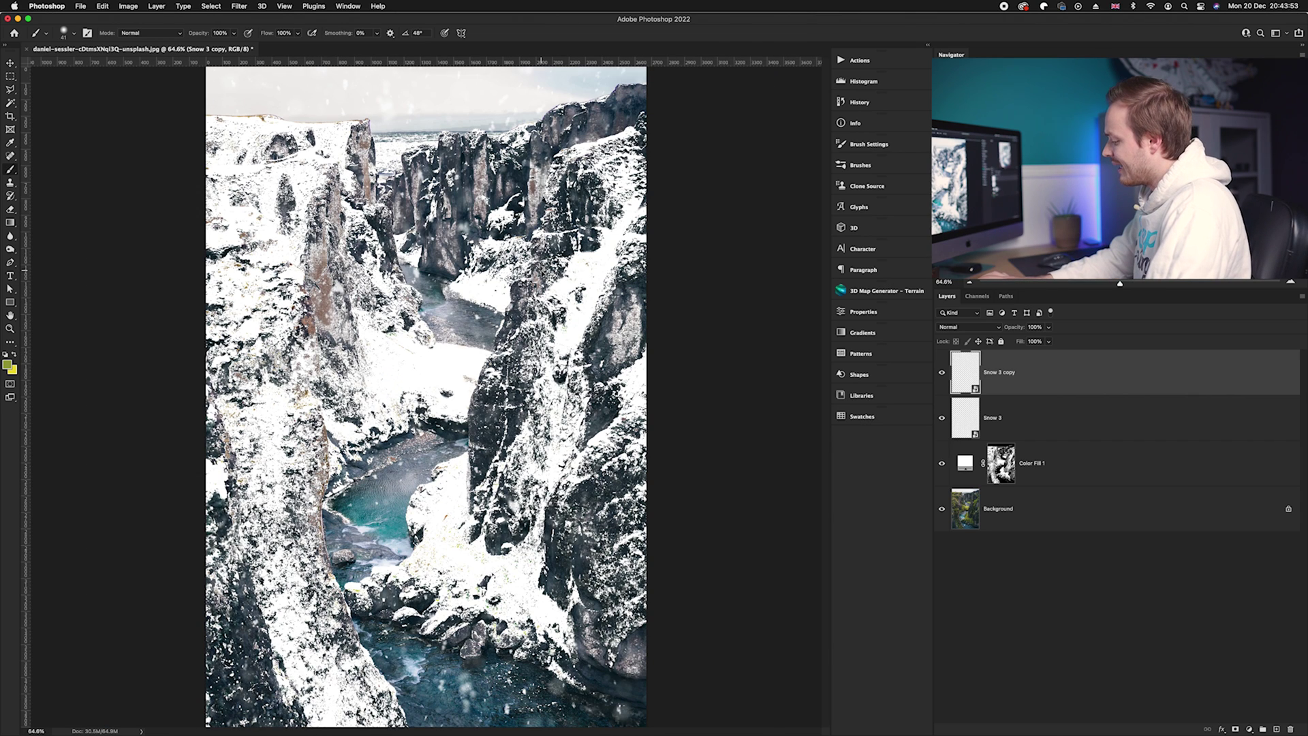
scroll(542, 270, "down", 2)
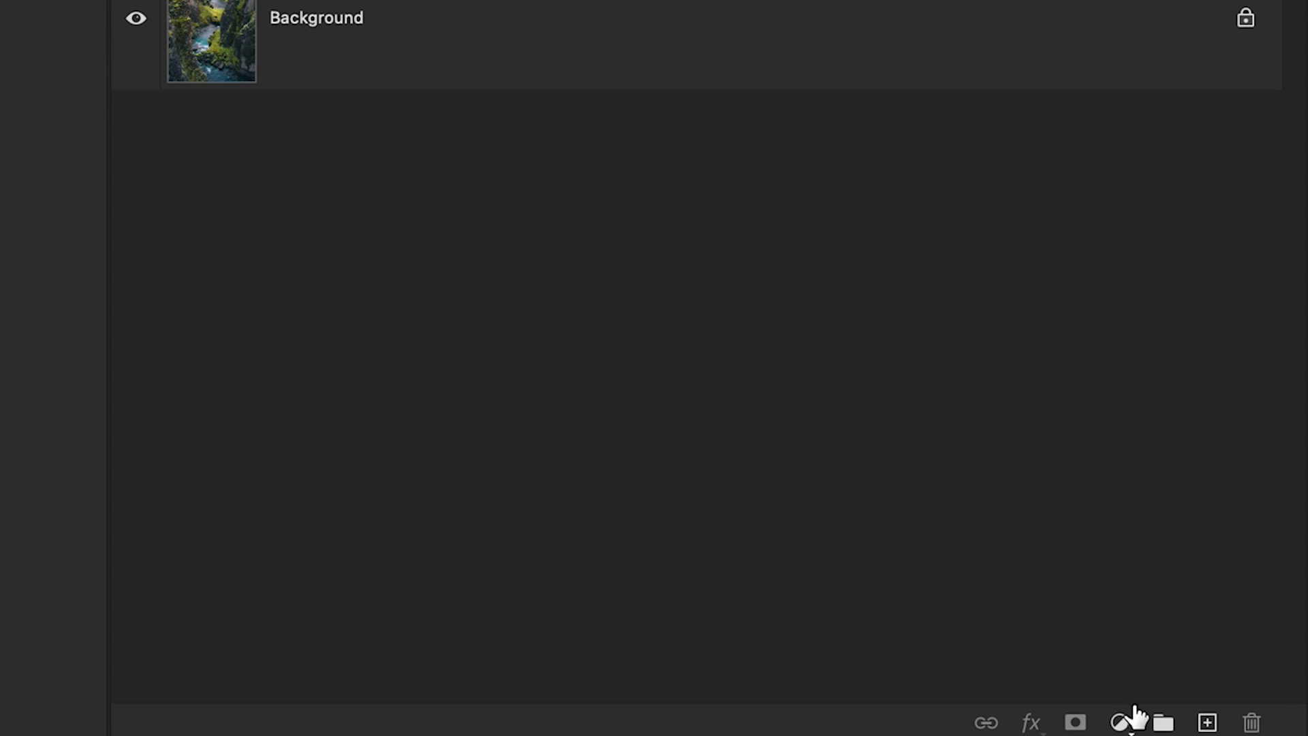
Add a Gradient Fill layer on top of the layer stack
left_click(1134, 714)
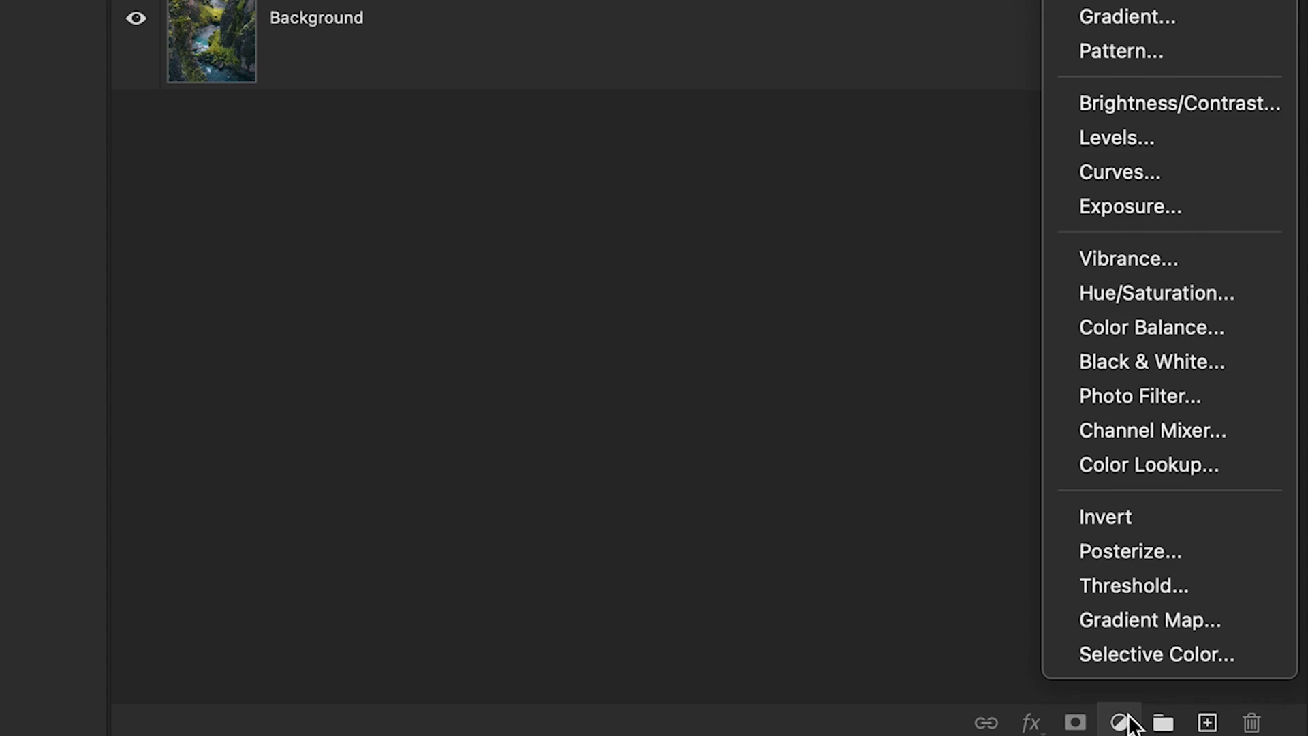
left_click(1145, 25)
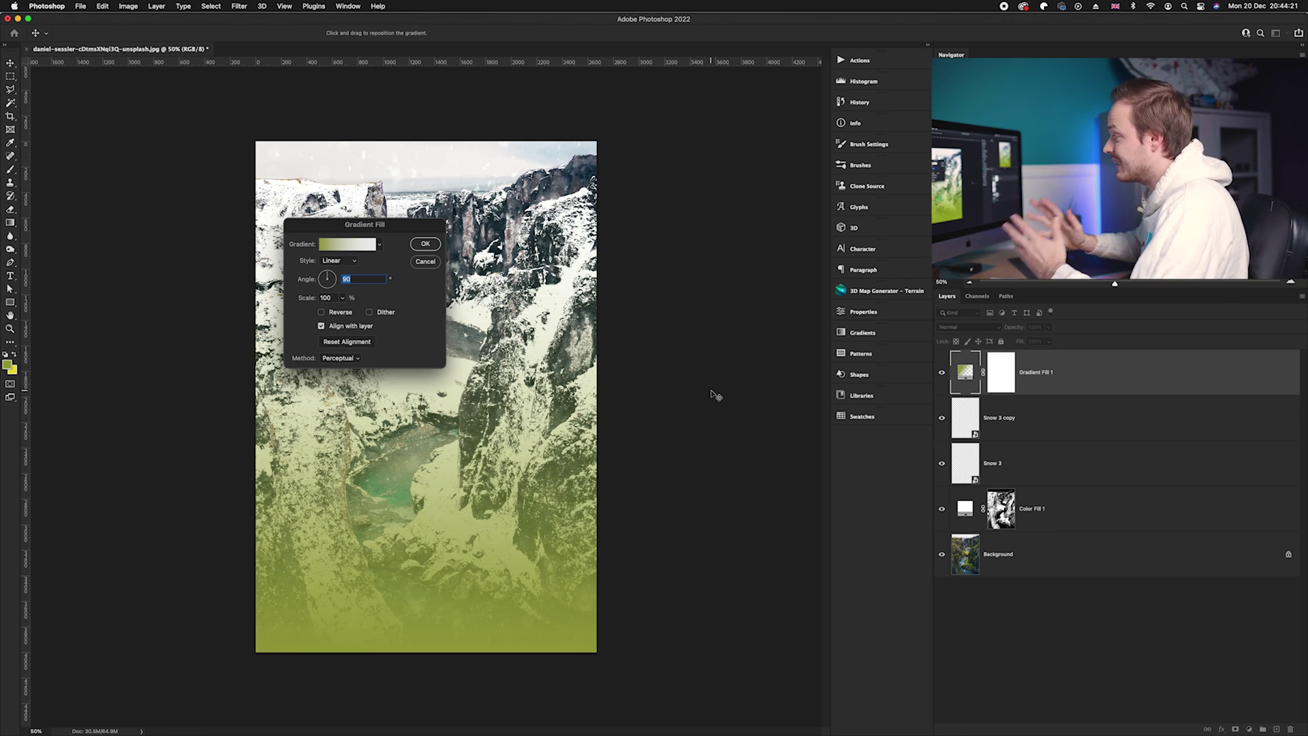
In the Gradient Editor, set both the left and right colour stops to white
left_click(347, 244)
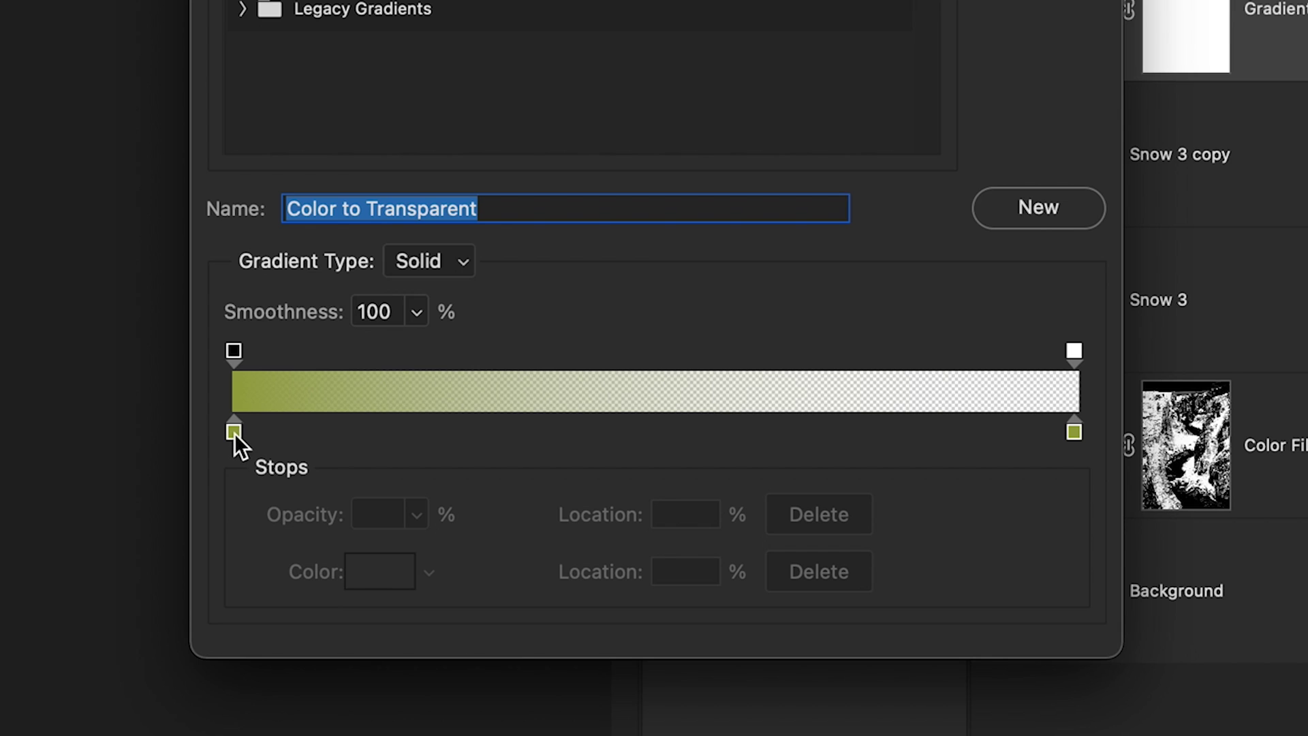
left_click(234, 431)
left_click(383, 581)
left_click(145, 334)
left_click(108, 85)
left_click(953, 150)
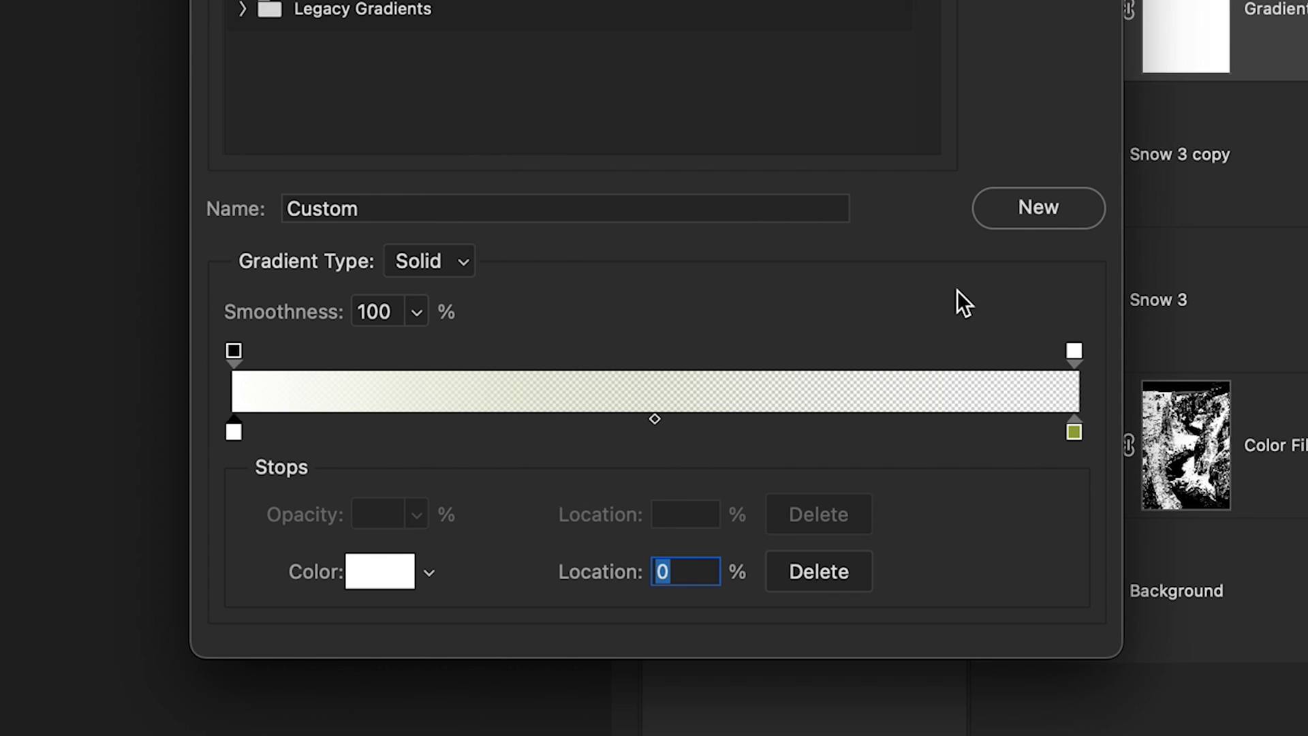
left_click(1073, 432)
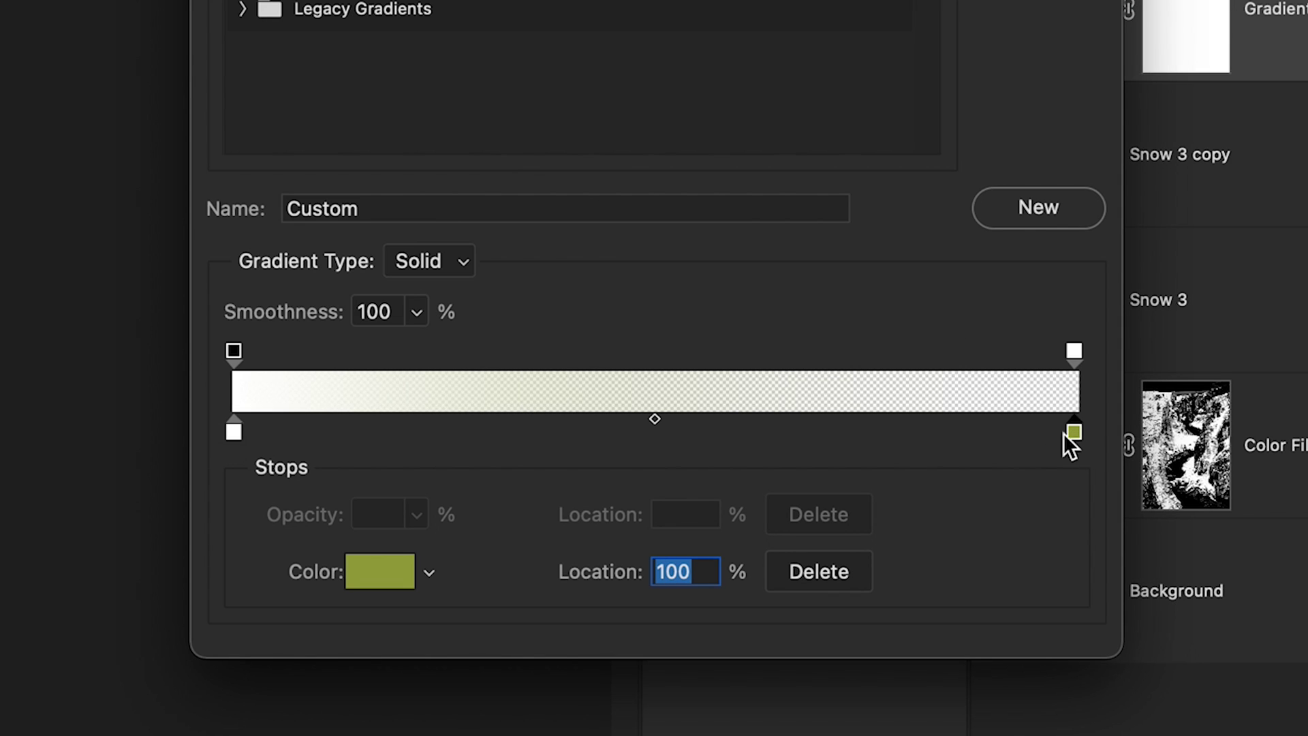
left_click(362, 586)
left_click(108, 323)
left_click(219, 155)
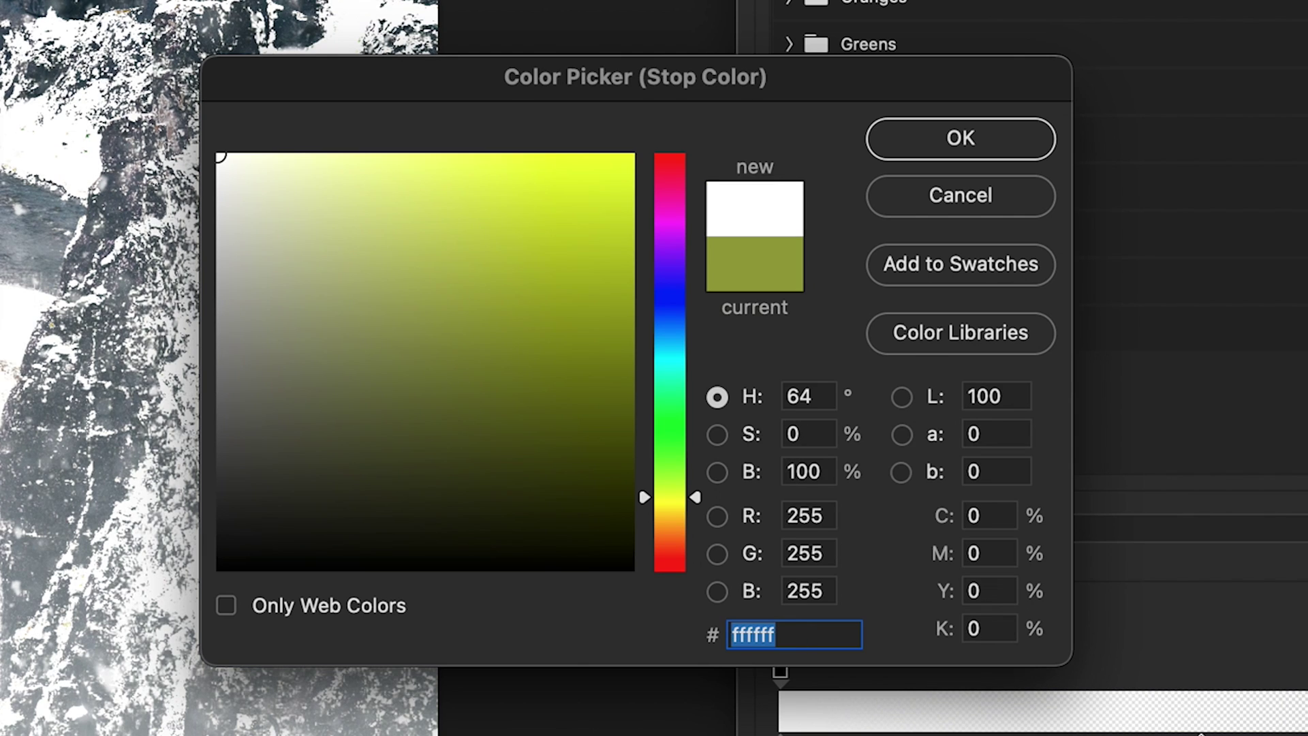
left_click(961, 143)
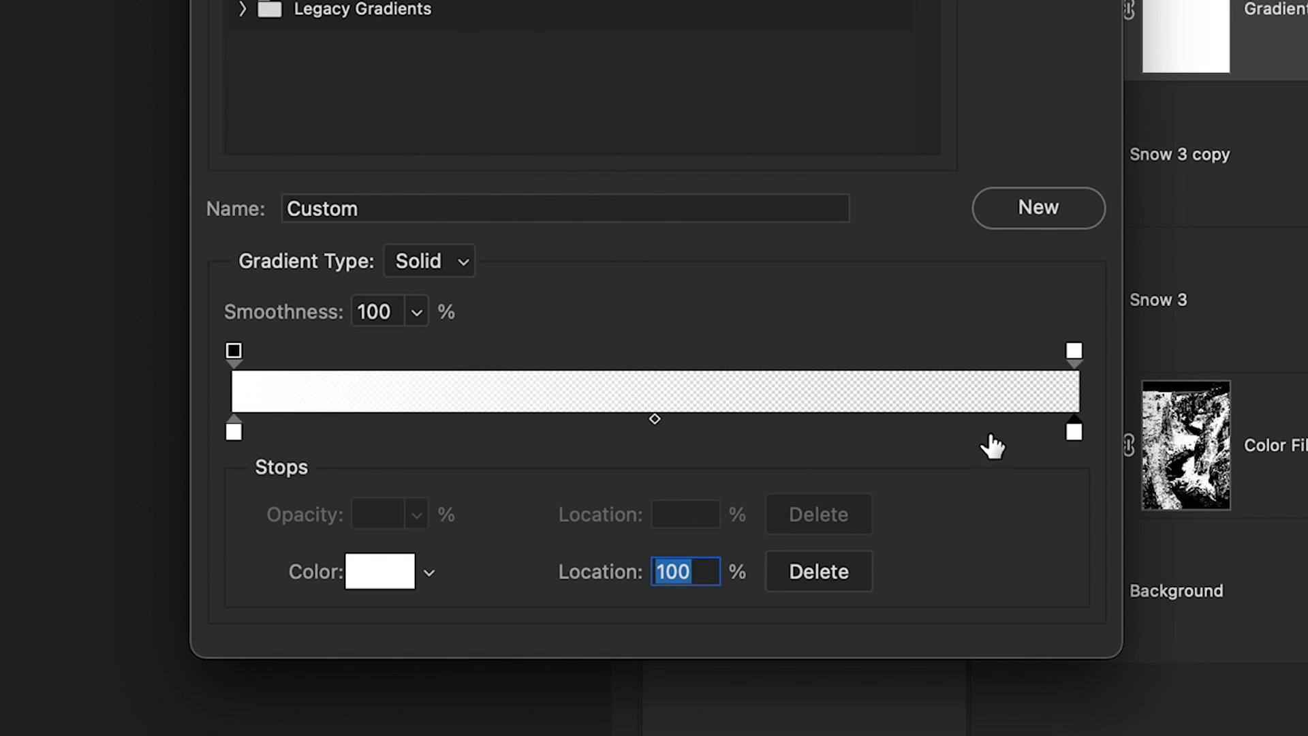
Set the right opacity stop to 0% for a white-to-transparent gradient and confirm it
left_click(233, 351)
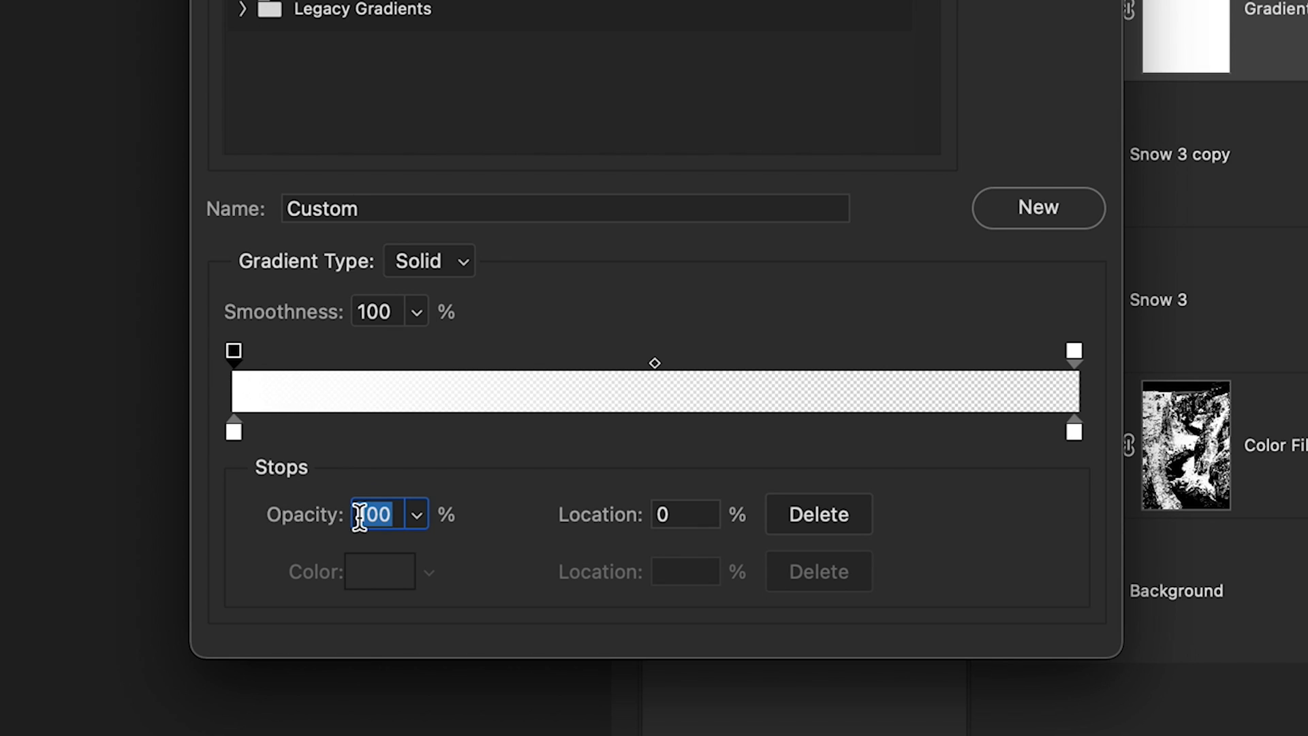
left_click(1074, 352)
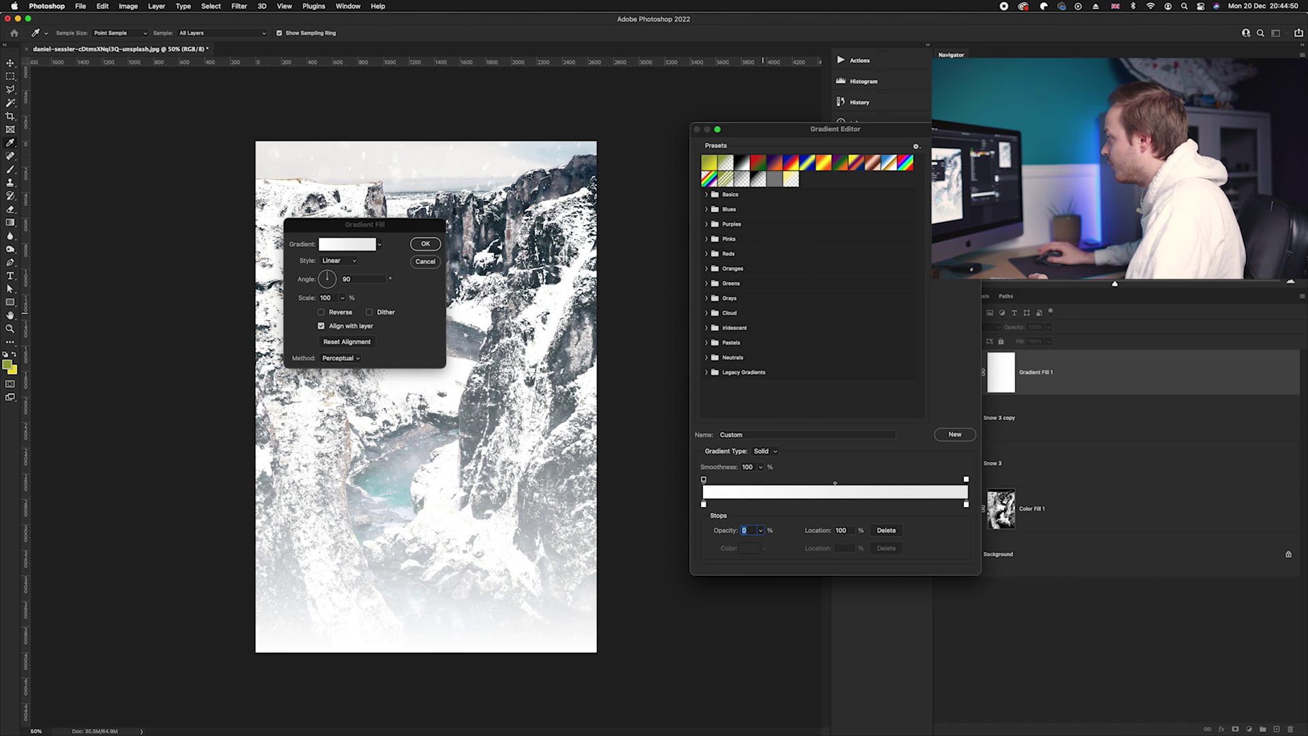
key("Return")
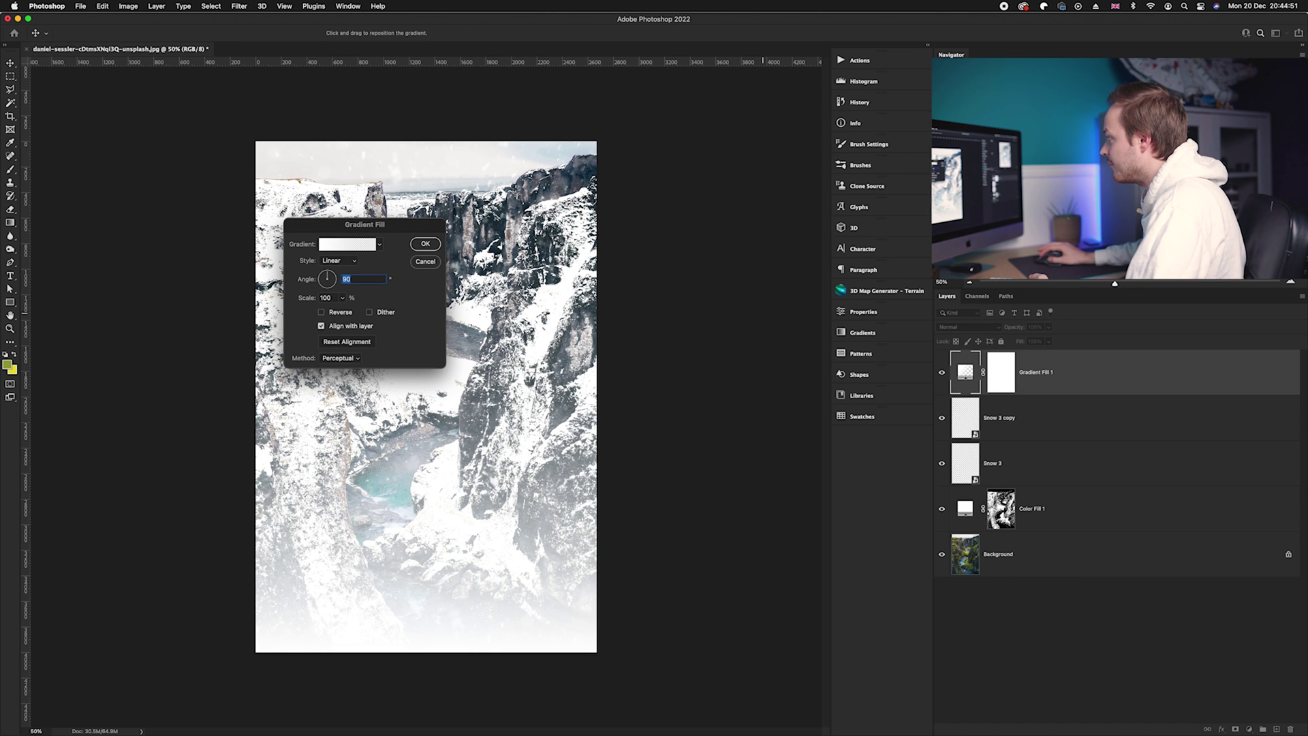
Keep the Linear style, set the gradient fill angle to -90°, and commit it
double_click(364, 278)
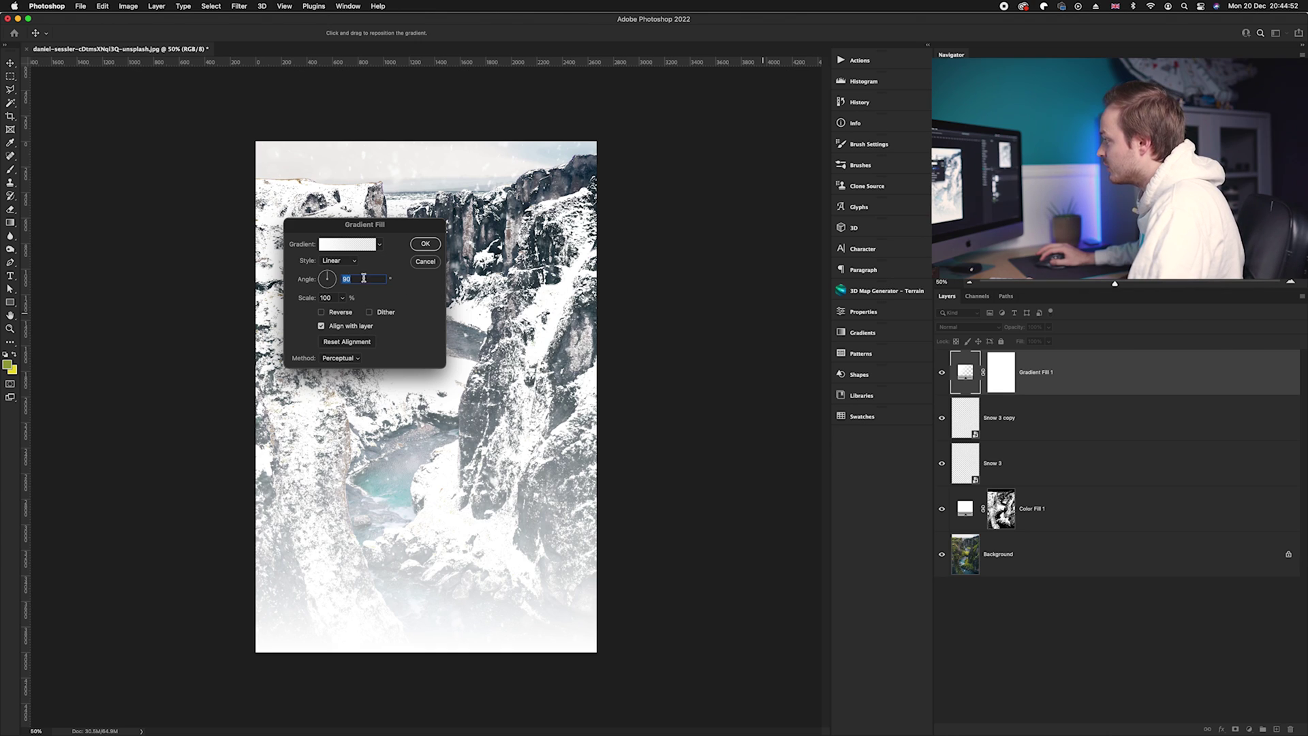
left_click(333, 263)
left_click(335, 262)
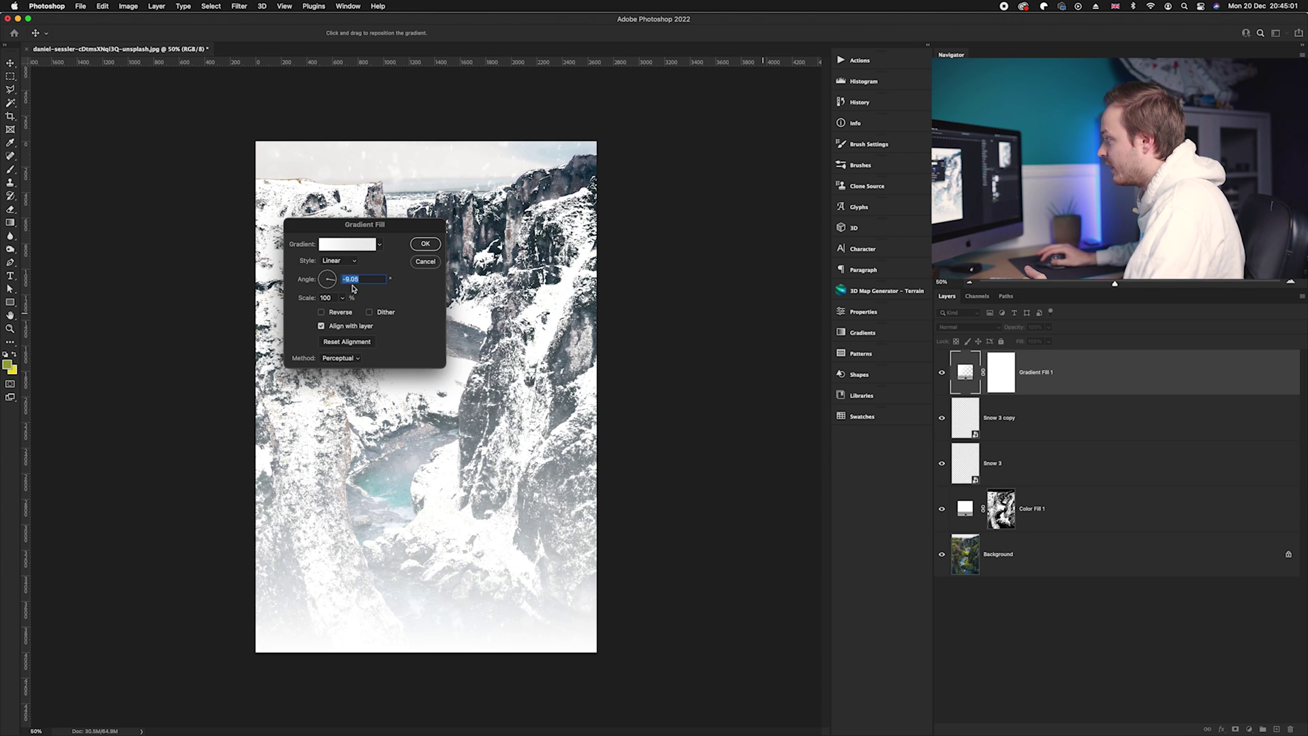
type("-95")
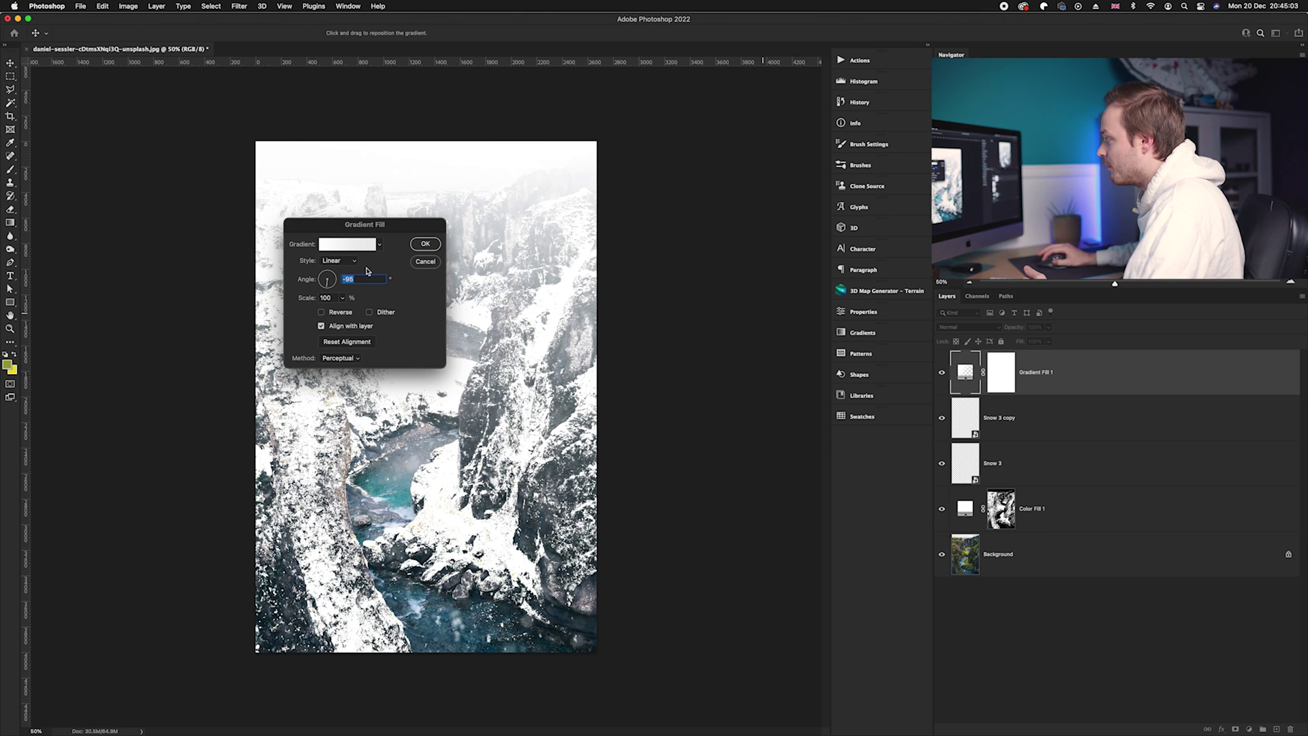
type("-90")
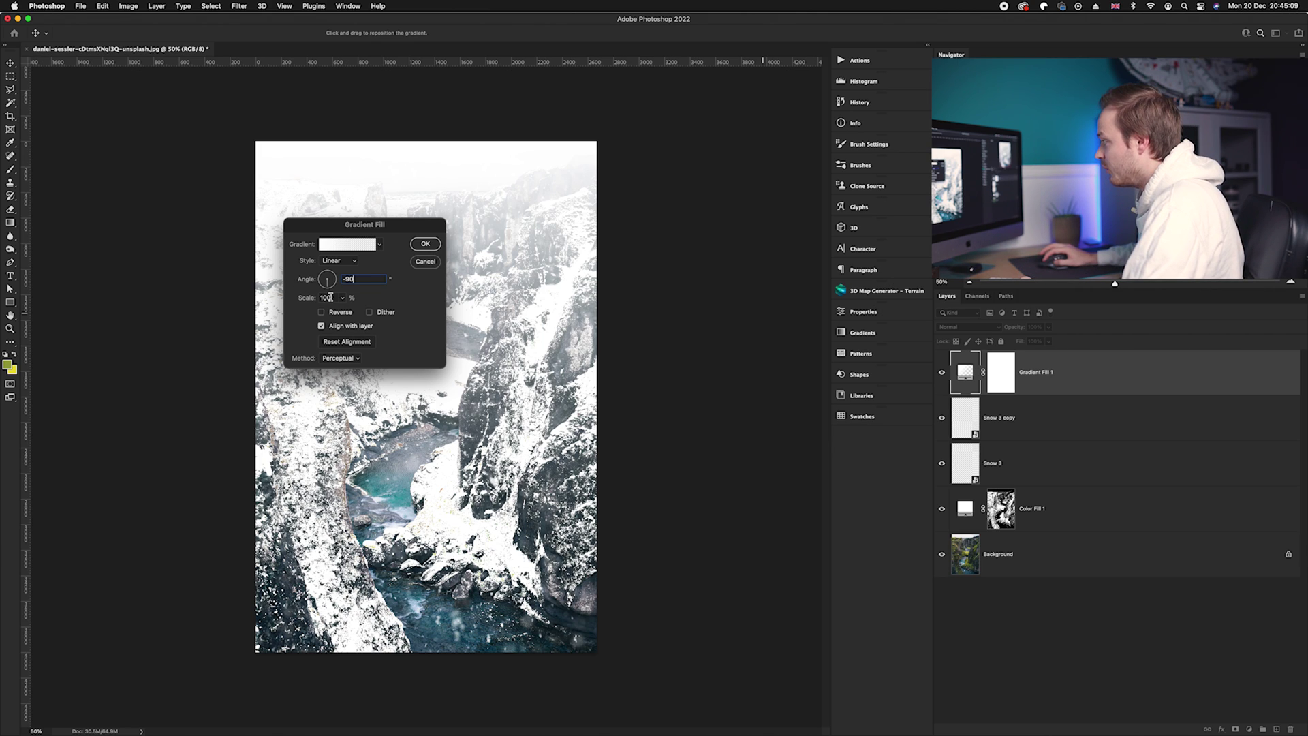
left_click(428, 246)
key("b")
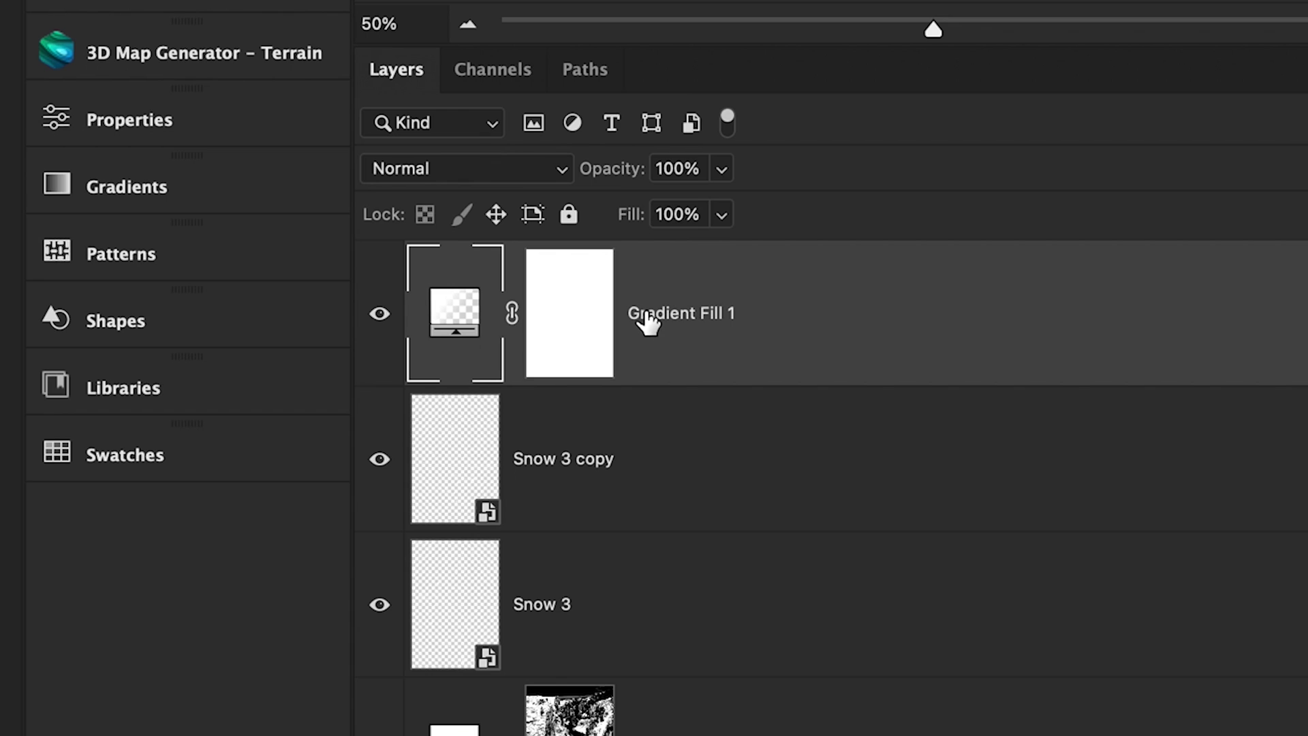
Lower Gradient Fill 1's opacity to 50%, then deselect the layer
type("50")
key("Return")
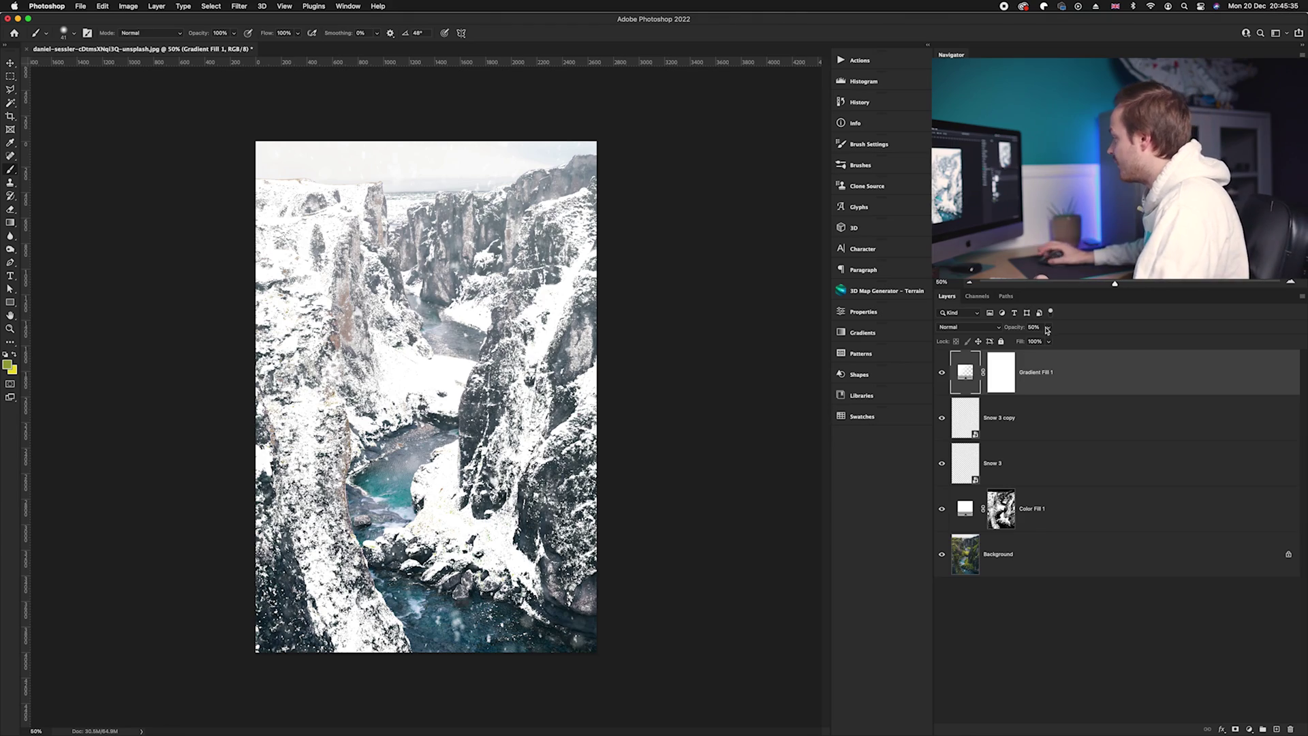
left_click(1003, 599)
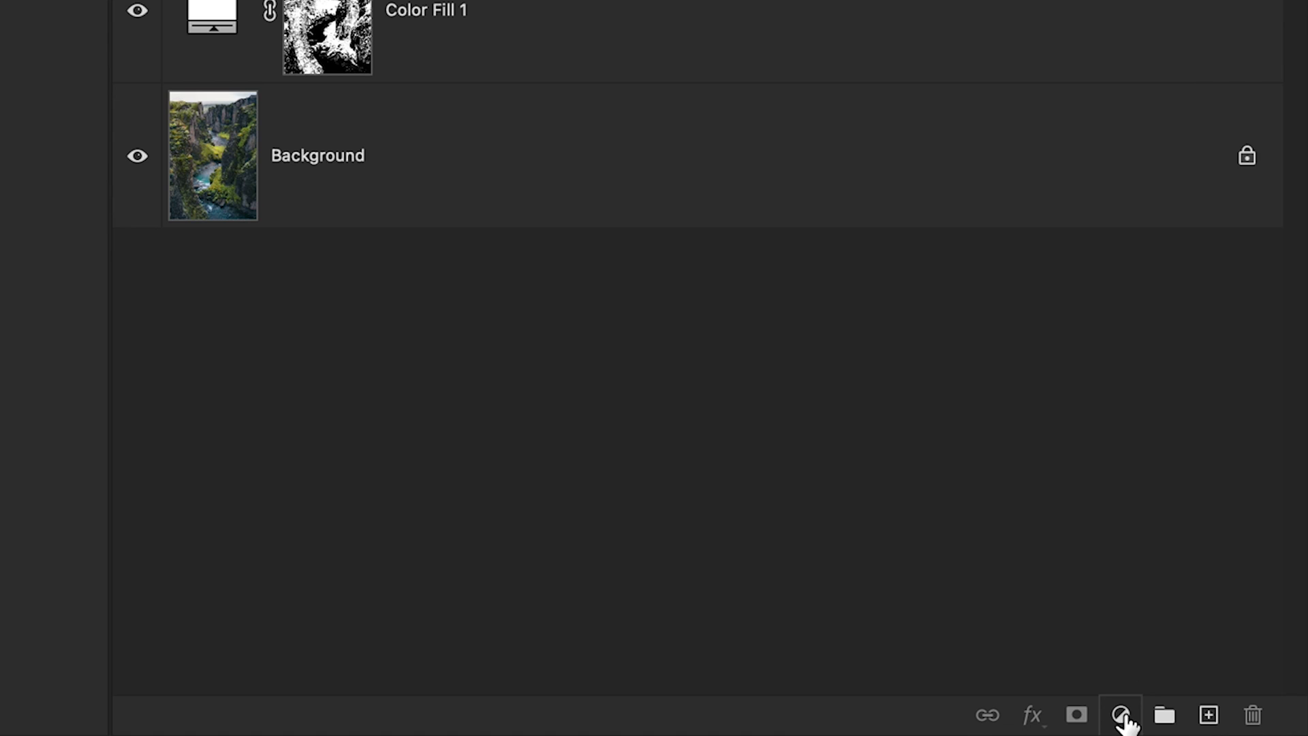
Add a Vibrance adjustment layer at +40, checking the river colours up close
left_click(1250, 729)
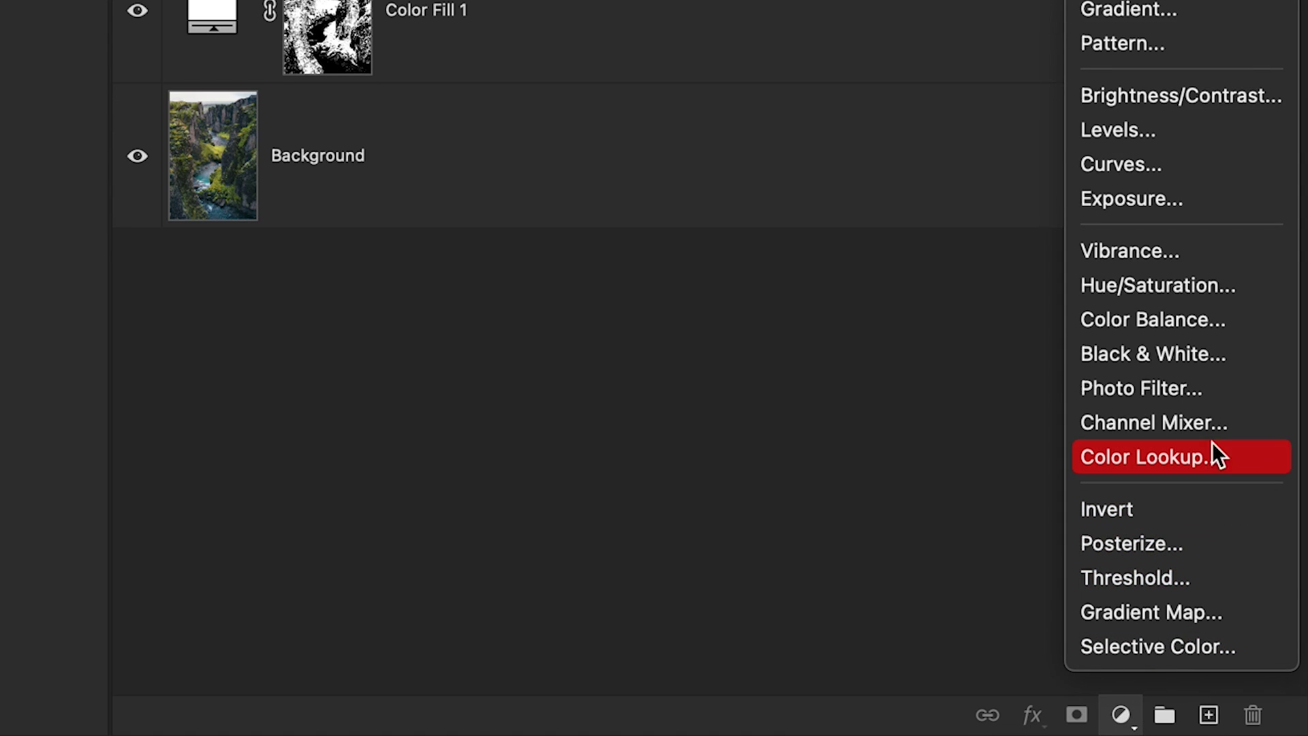
left_click(1204, 262)
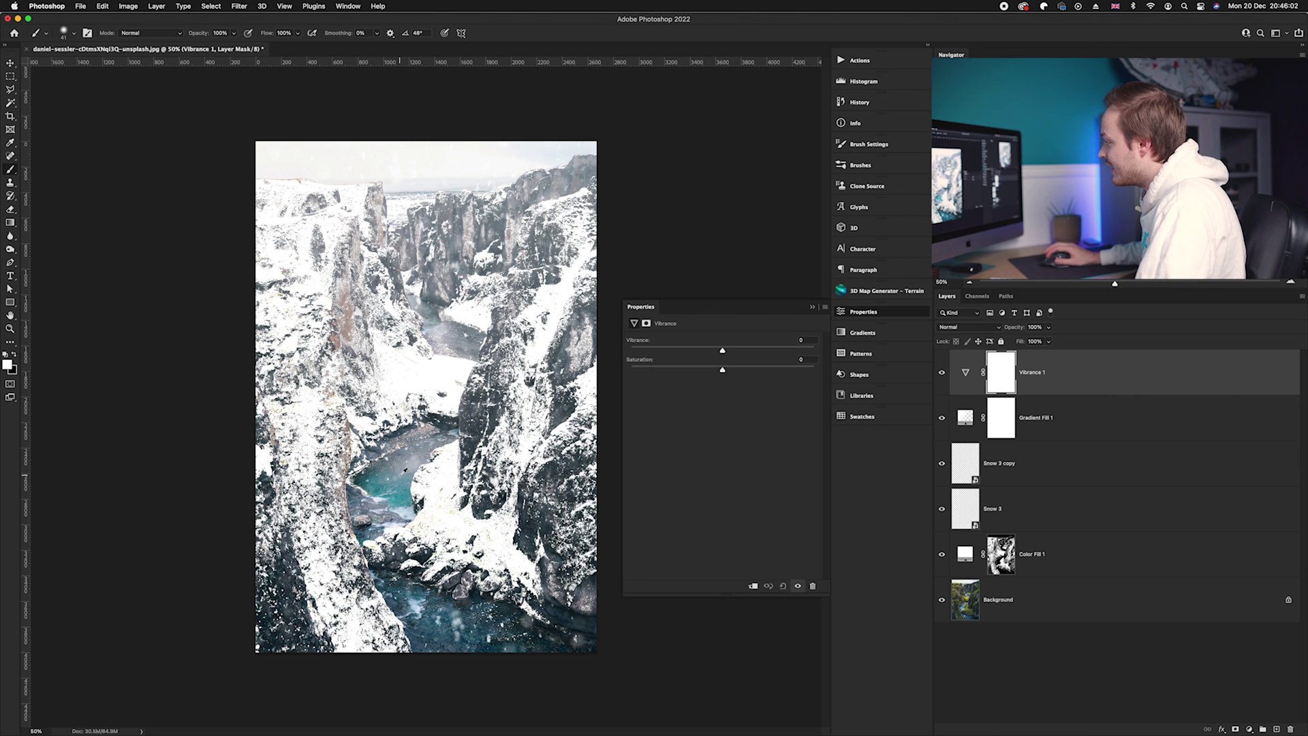
key("super+plus")
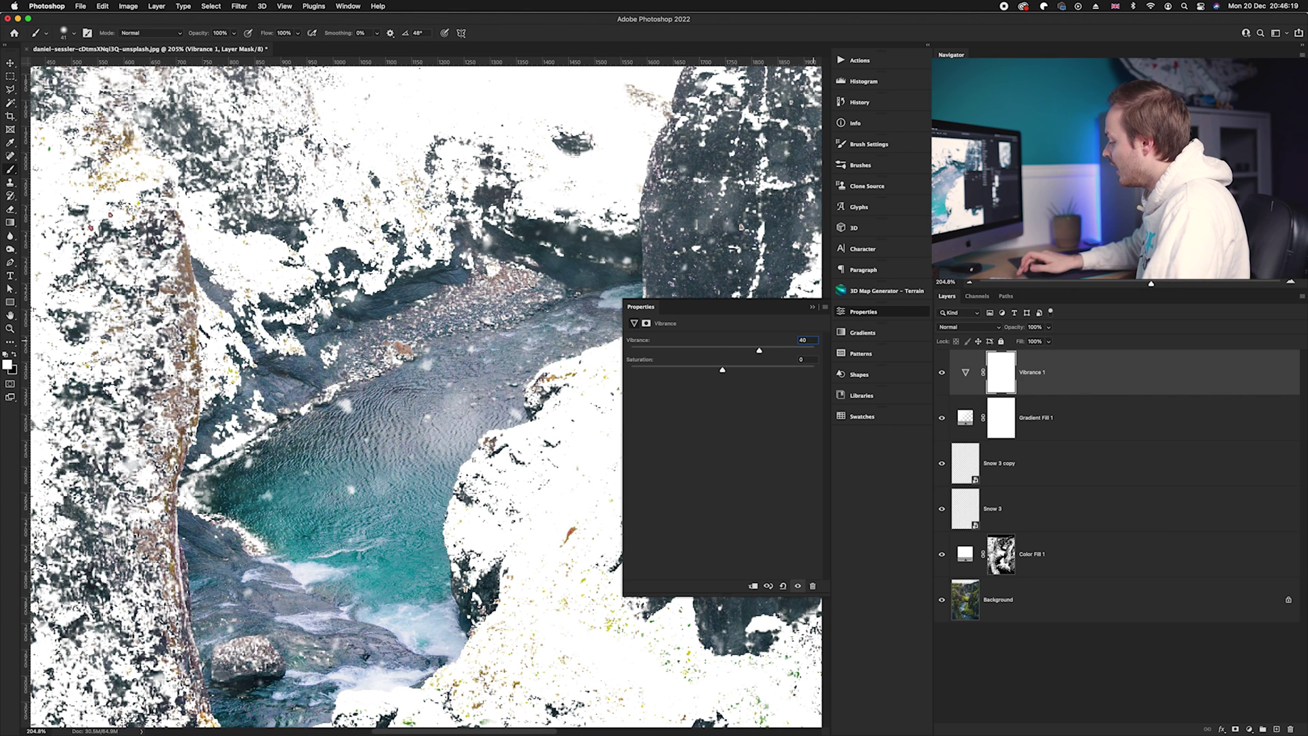
key("super+0")
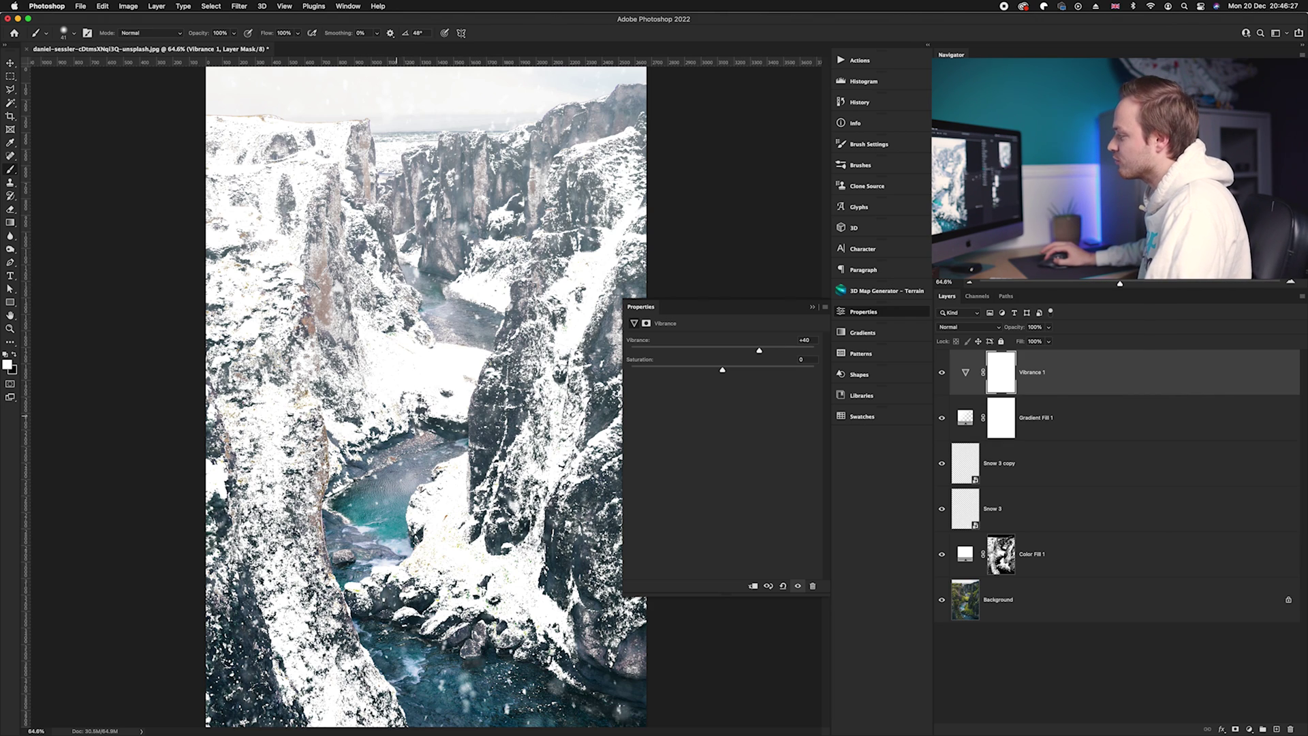
left_click(855, 312)
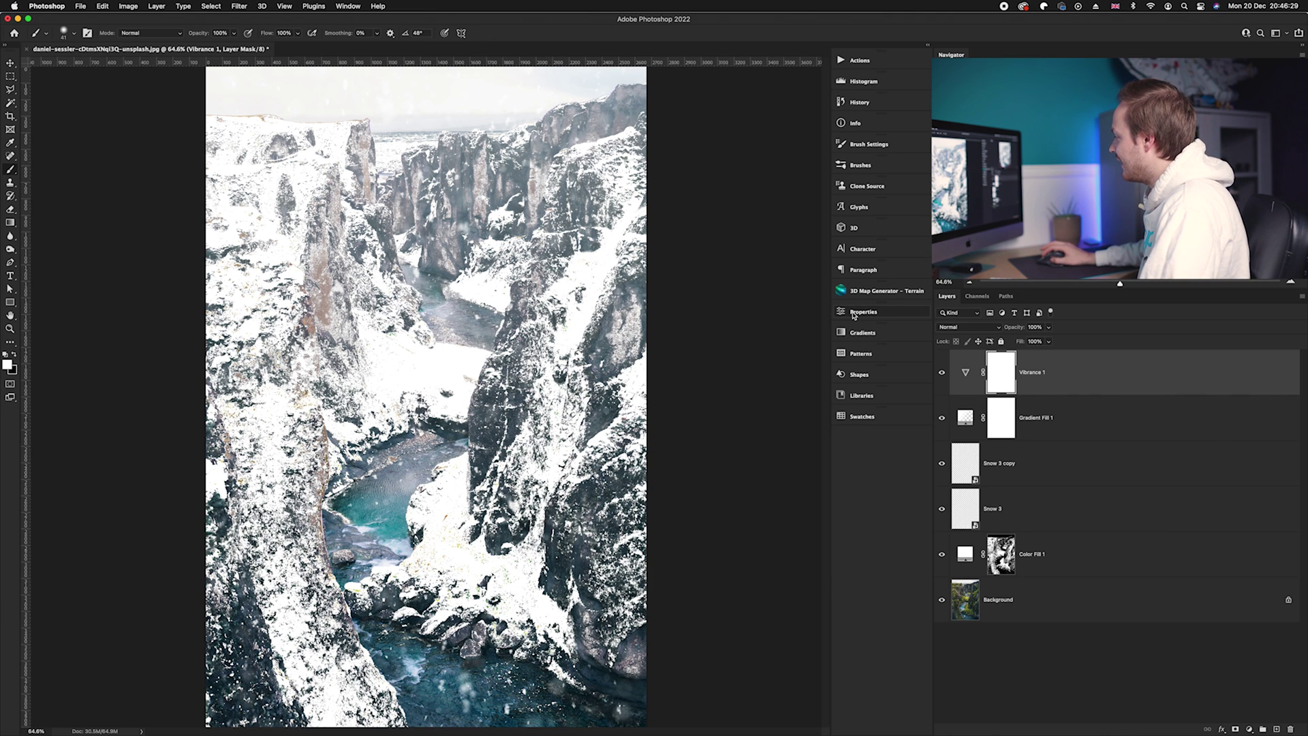
key("super+minus")
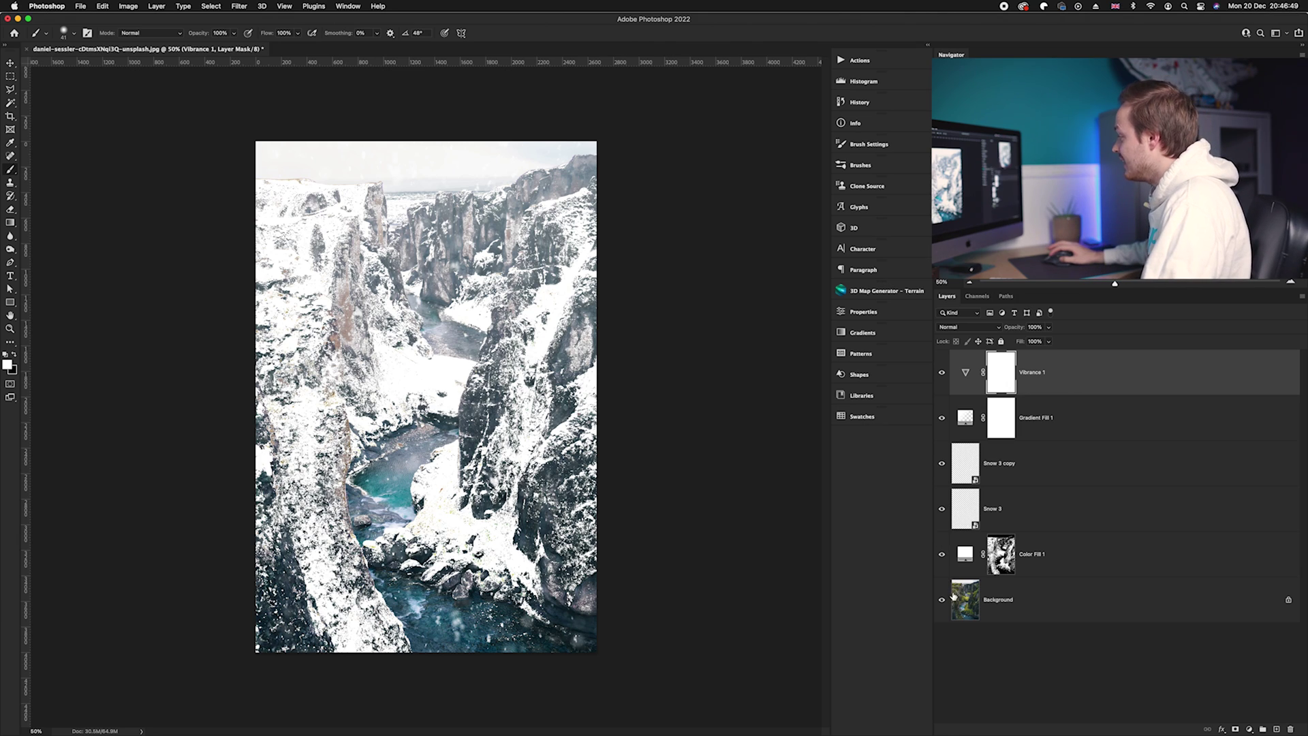
left_click(943, 601, "alt")
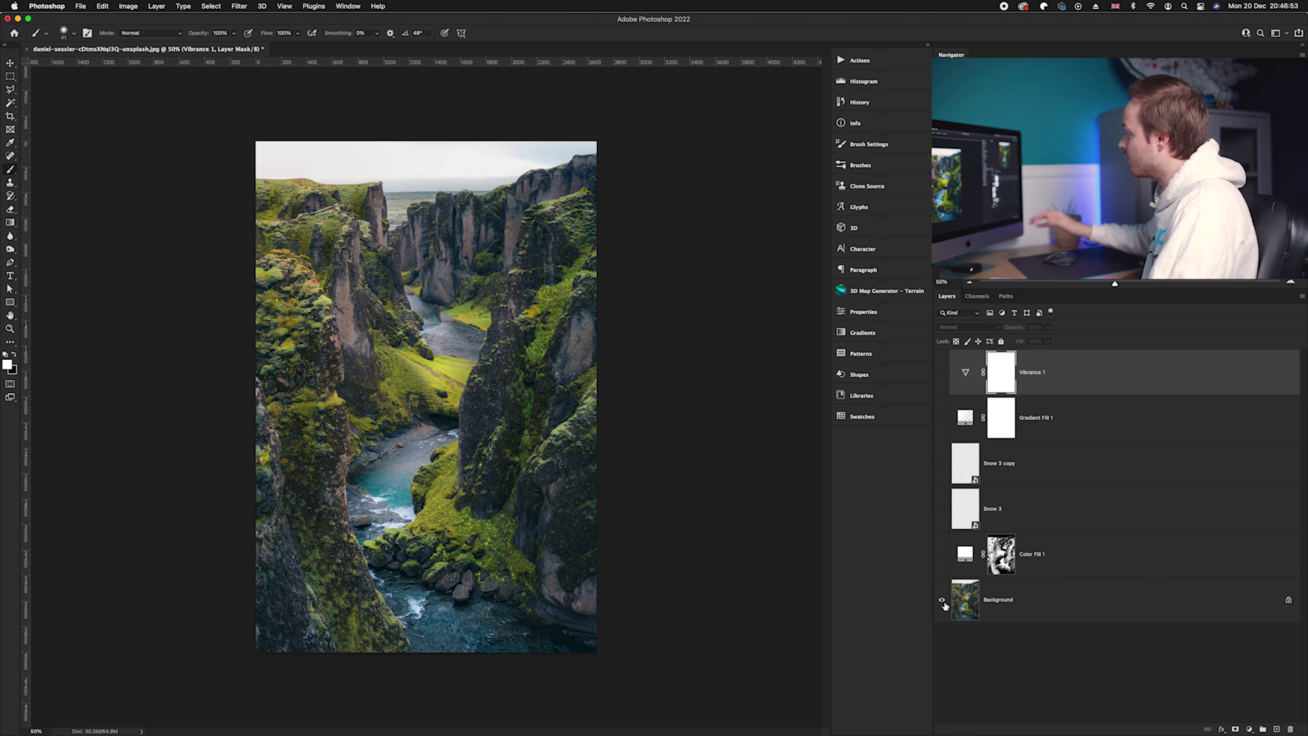
left_click(943, 601, "alt")
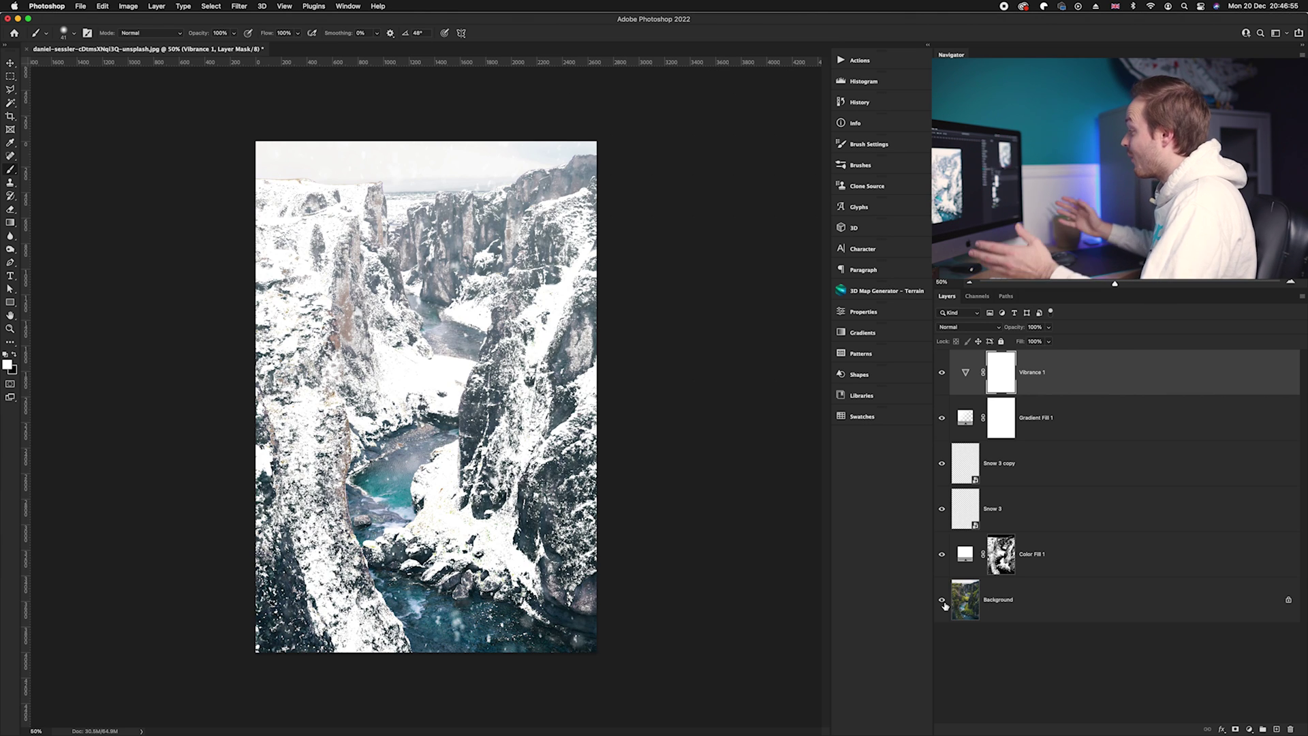